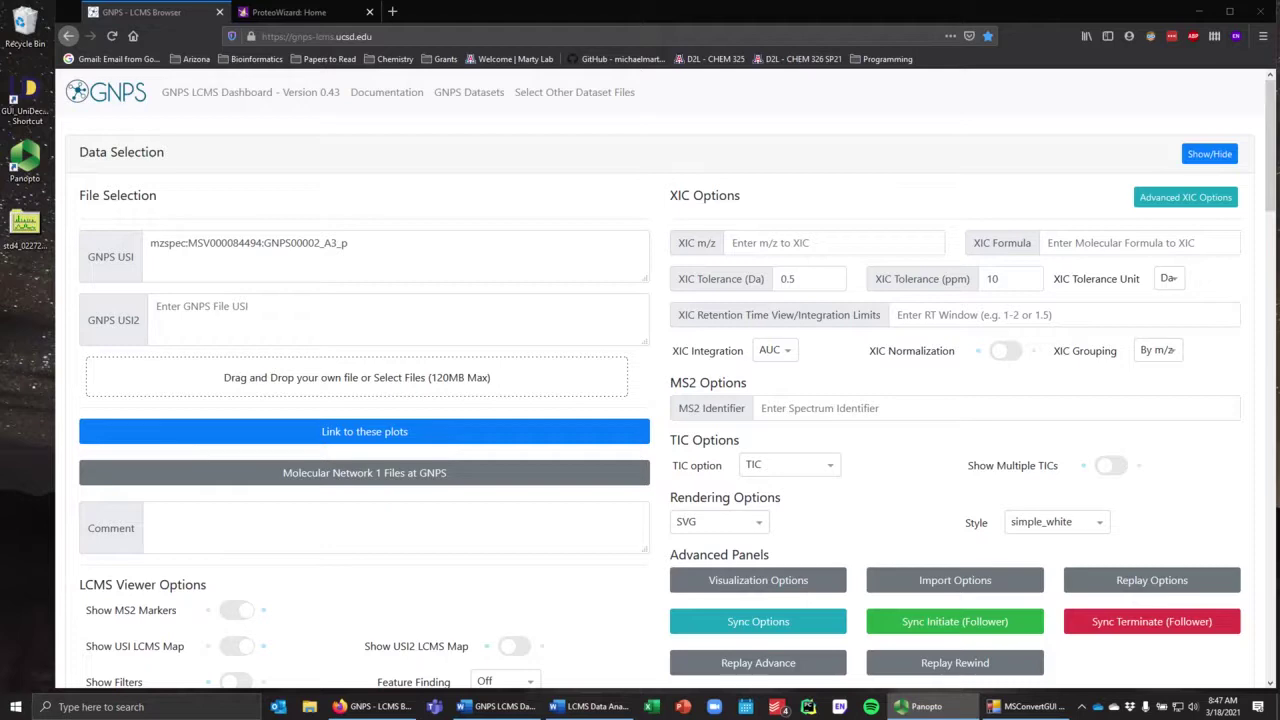
Step: View the ProteoWizard home page and return to the GNPS LCMS Dashboard
left_click(320, 13)
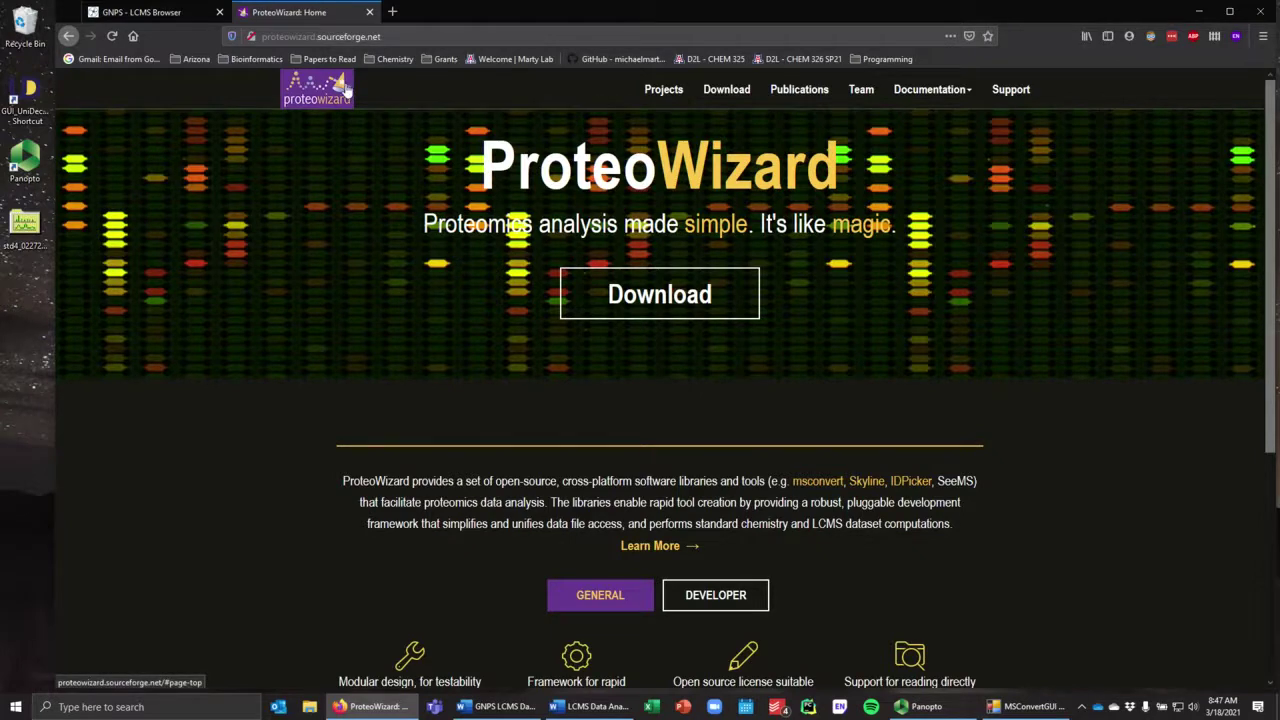
left_click(140, 12)
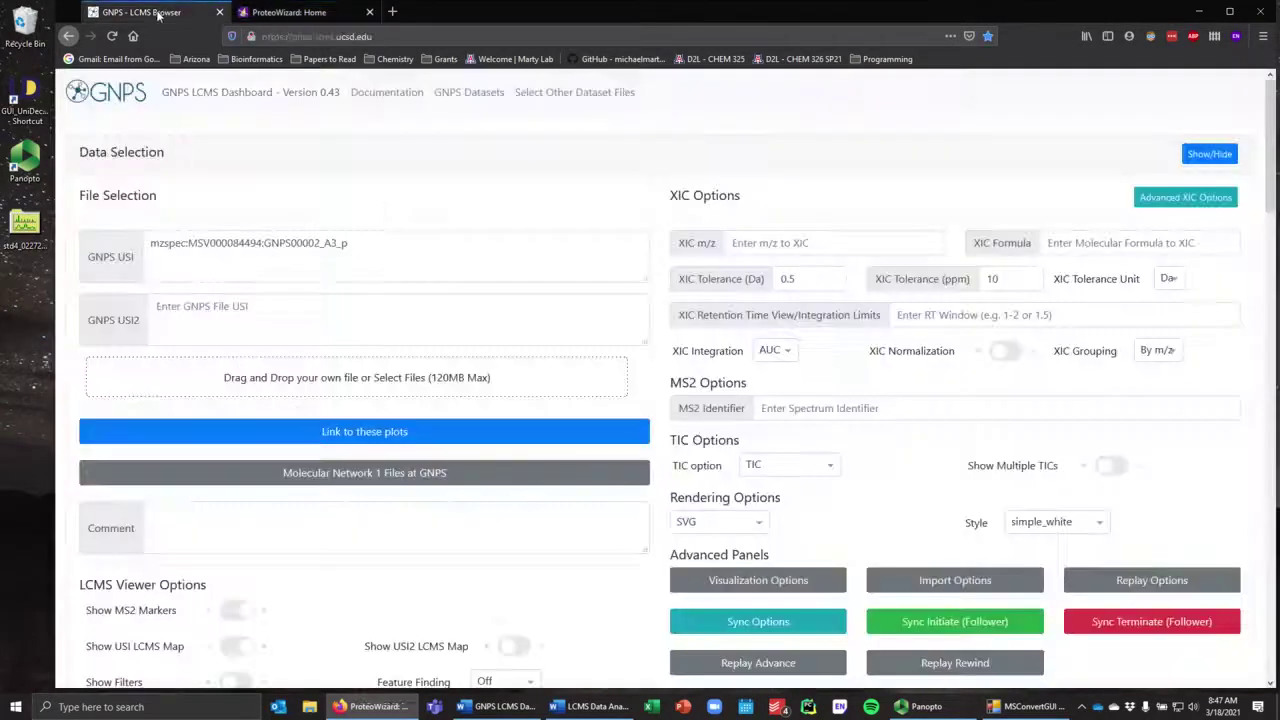
Step: Switch to MSConvertGUI and add std4_022721.raw from the Desktop to the list of files to convert
left_click(1030, 706)
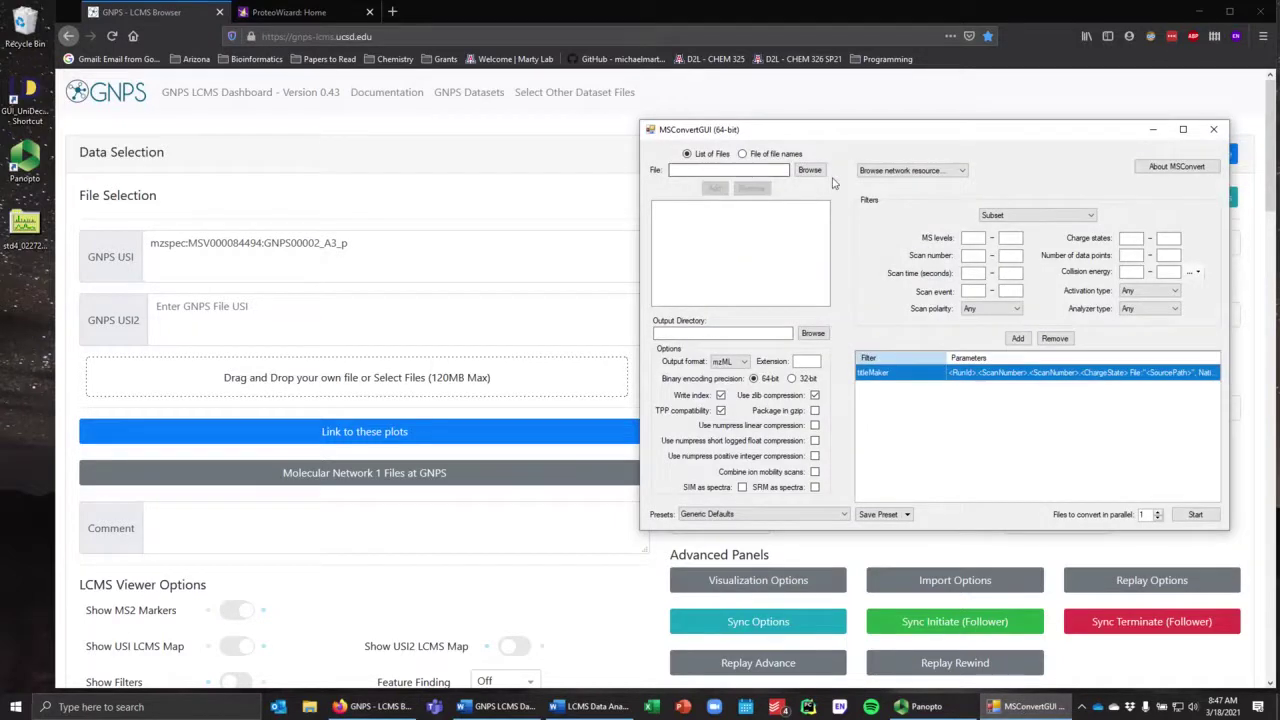
left_click(810, 170)
left_click(70, 89)
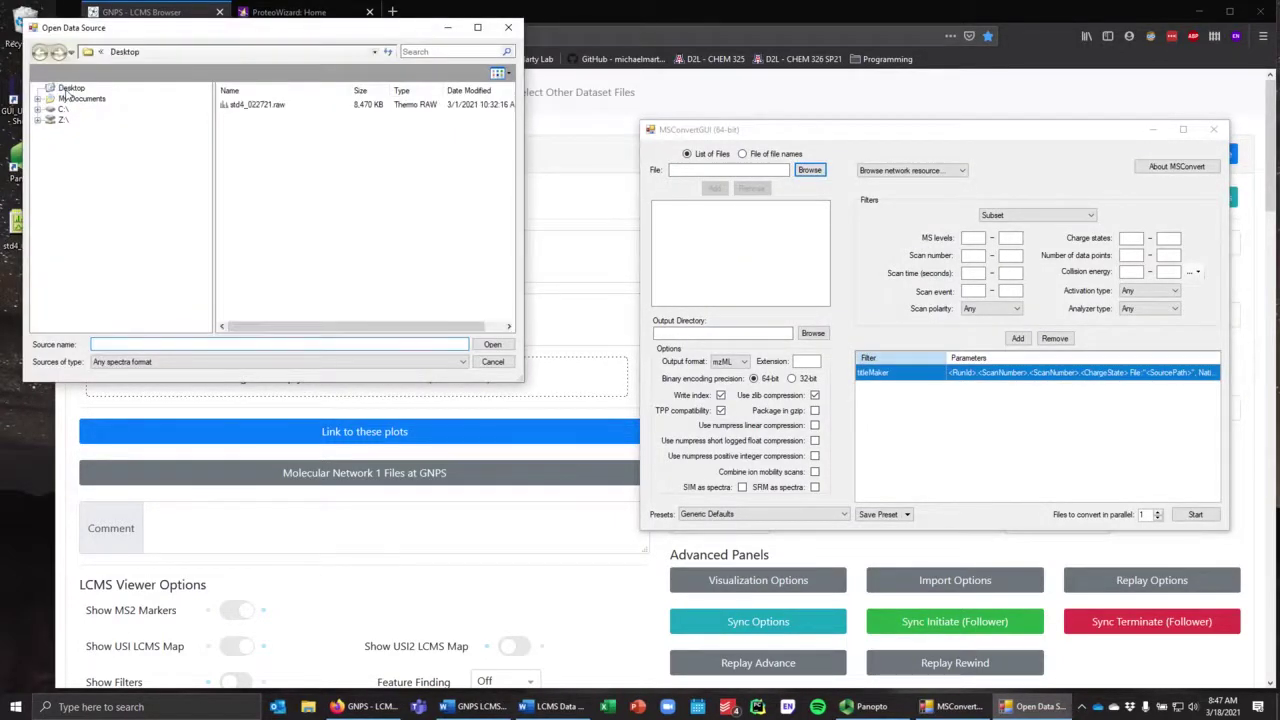
left_click(252, 105)
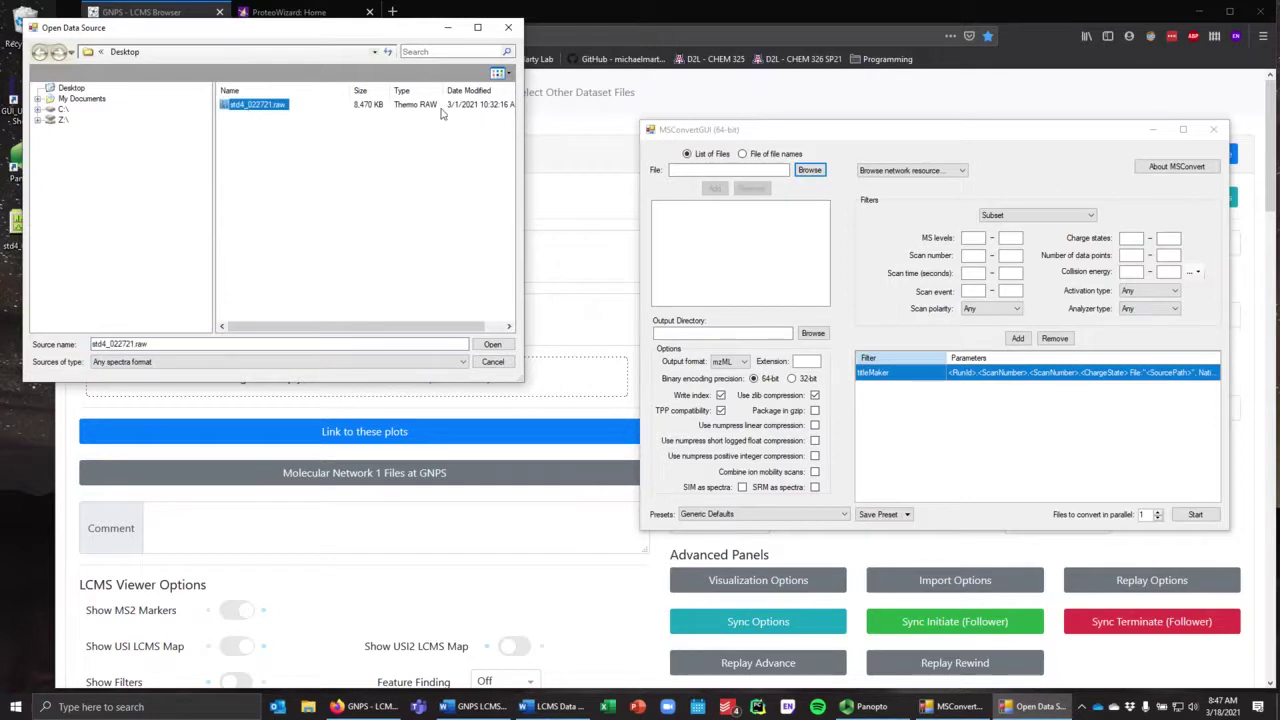
left_click(491, 344)
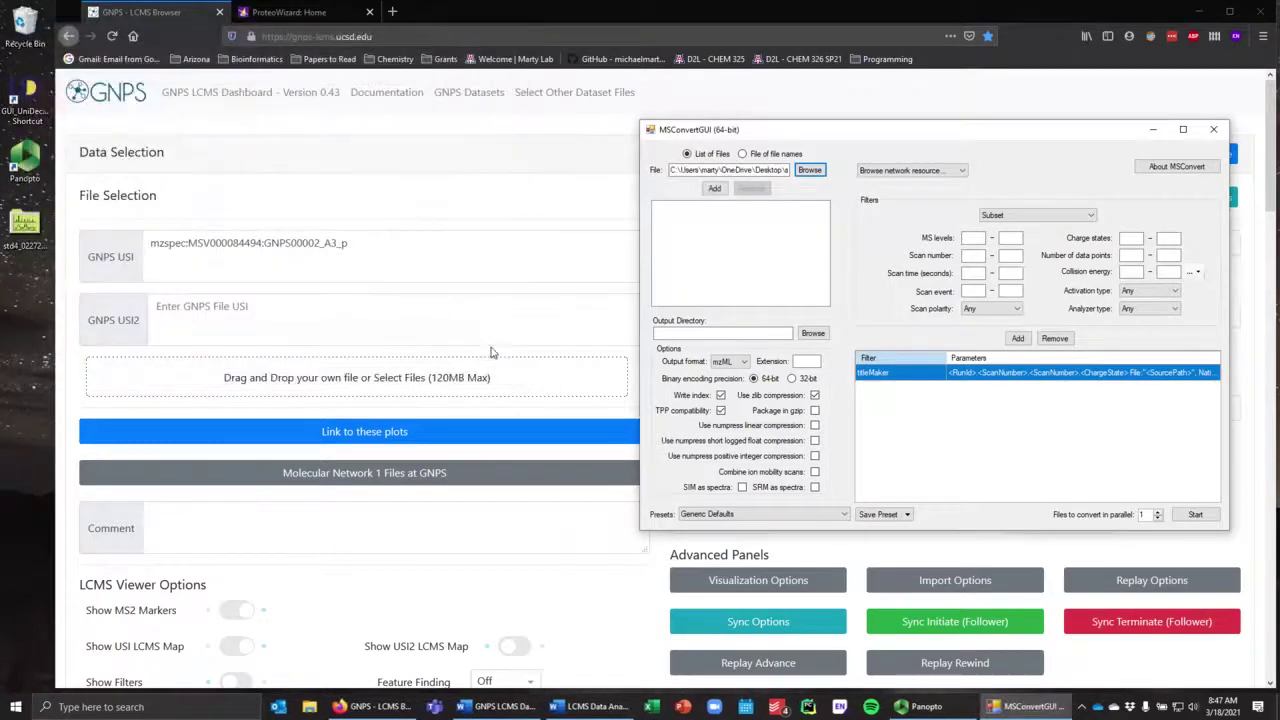
left_click(712, 188)
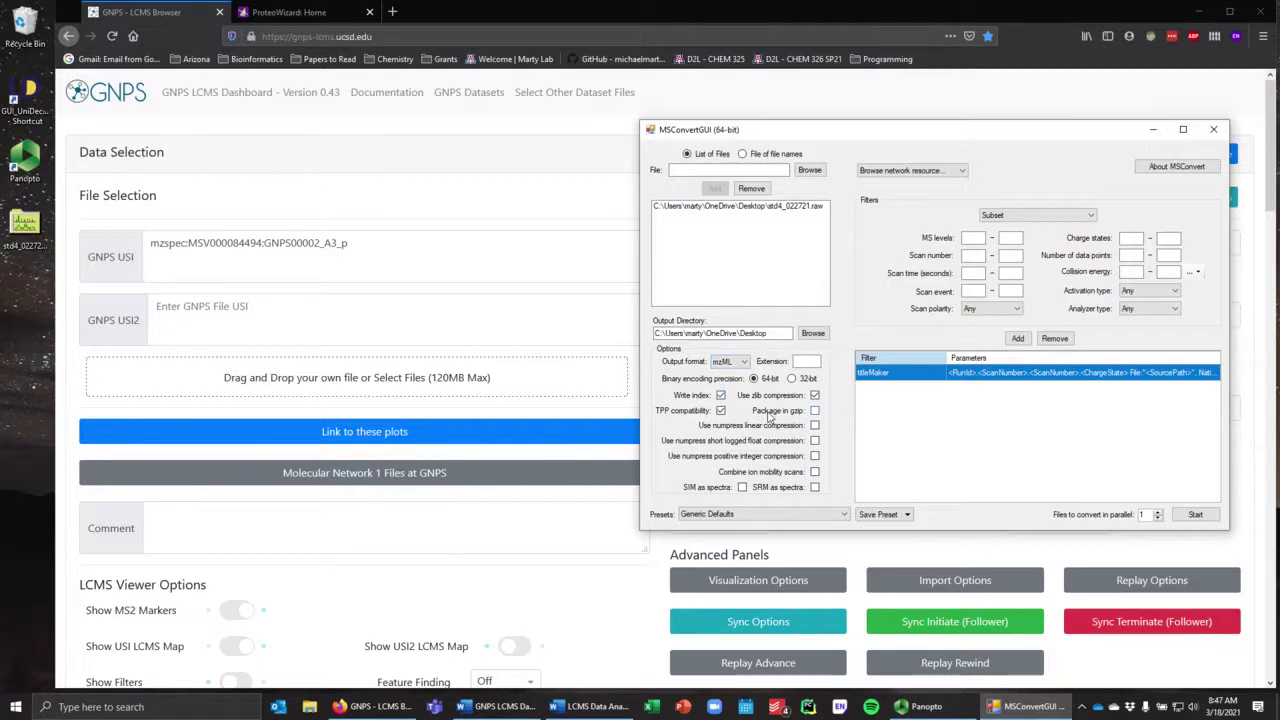
Step: Convert the listed raw file to mzML with the default settings, then close the progress window and minimize MSConvertGUI
left_click(1195, 514)
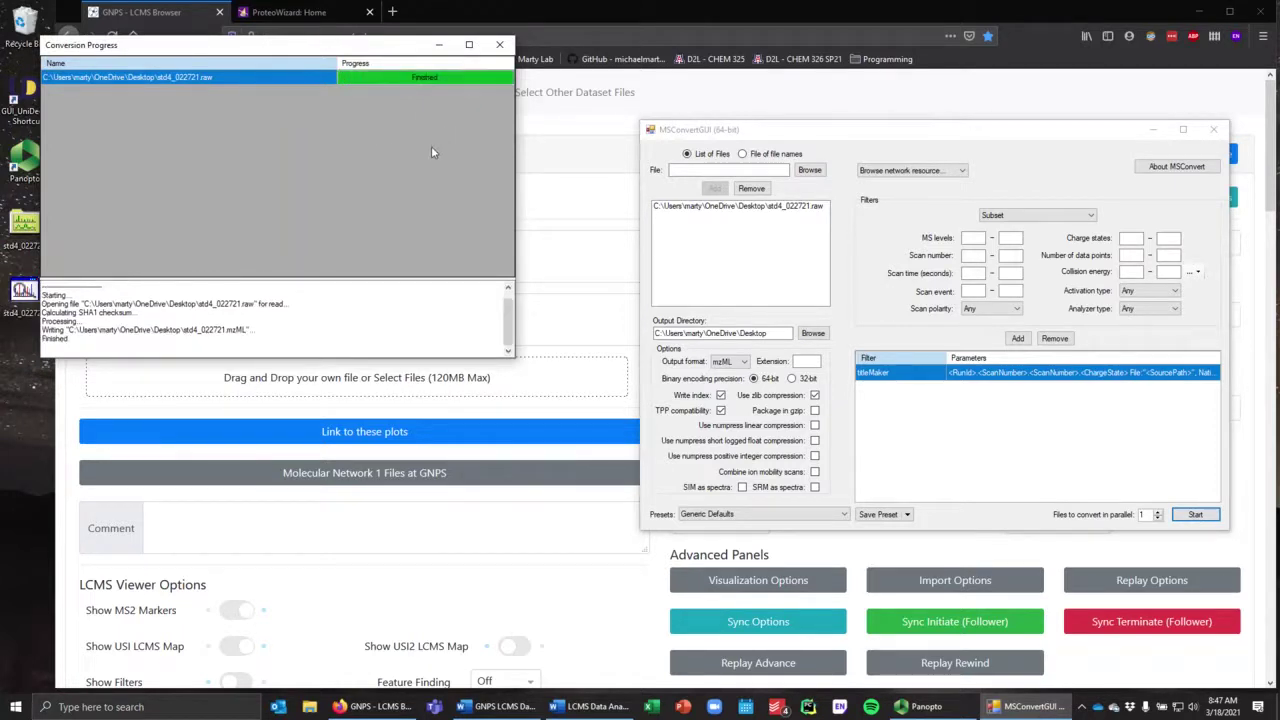
left_click(499, 44)
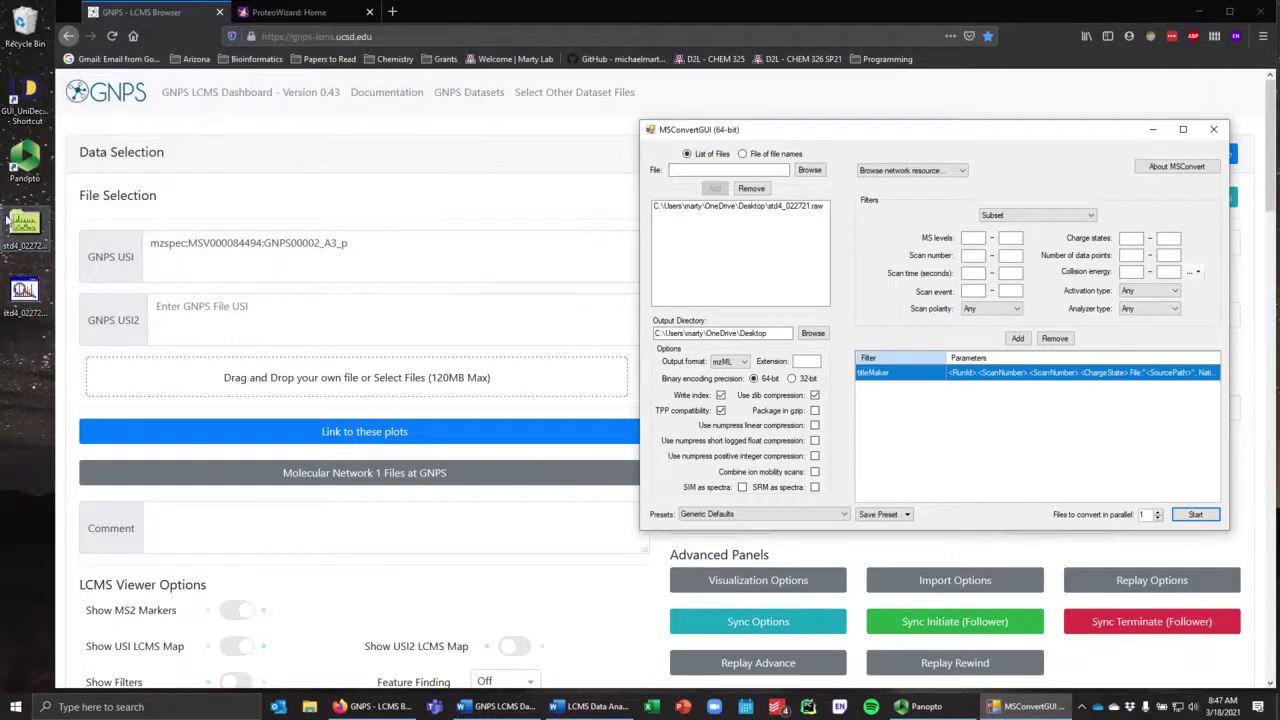
left_click(1152, 131)
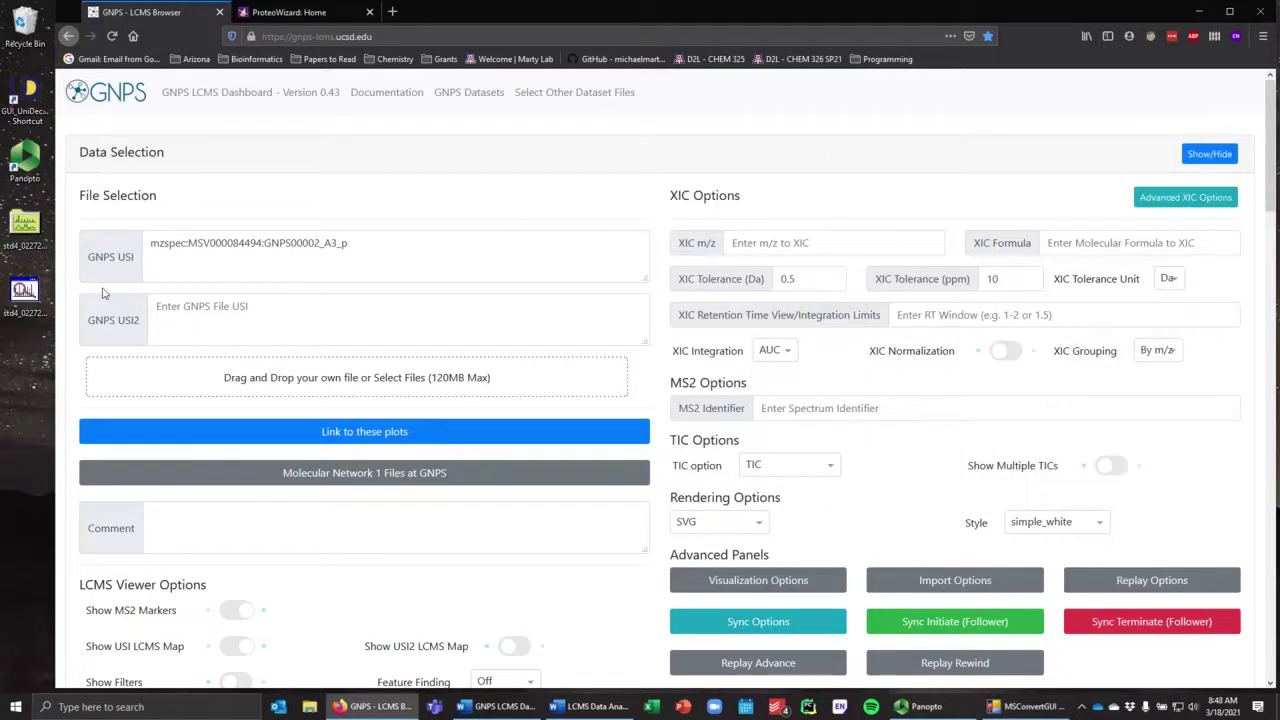
Step: Clear the example GNPS USI and upload the converted std4_022721.mzML from the desktop to the dashboard
left_click(18, 300)
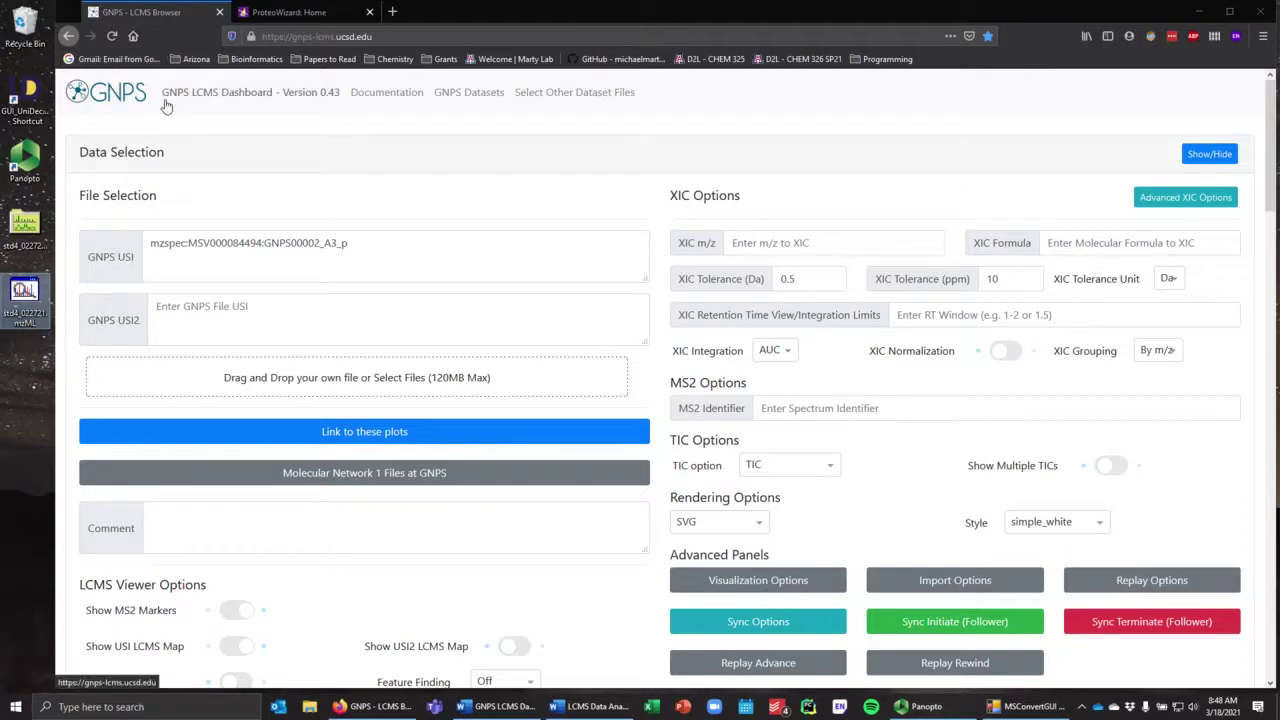
scroll(350, 260, "down", 8)
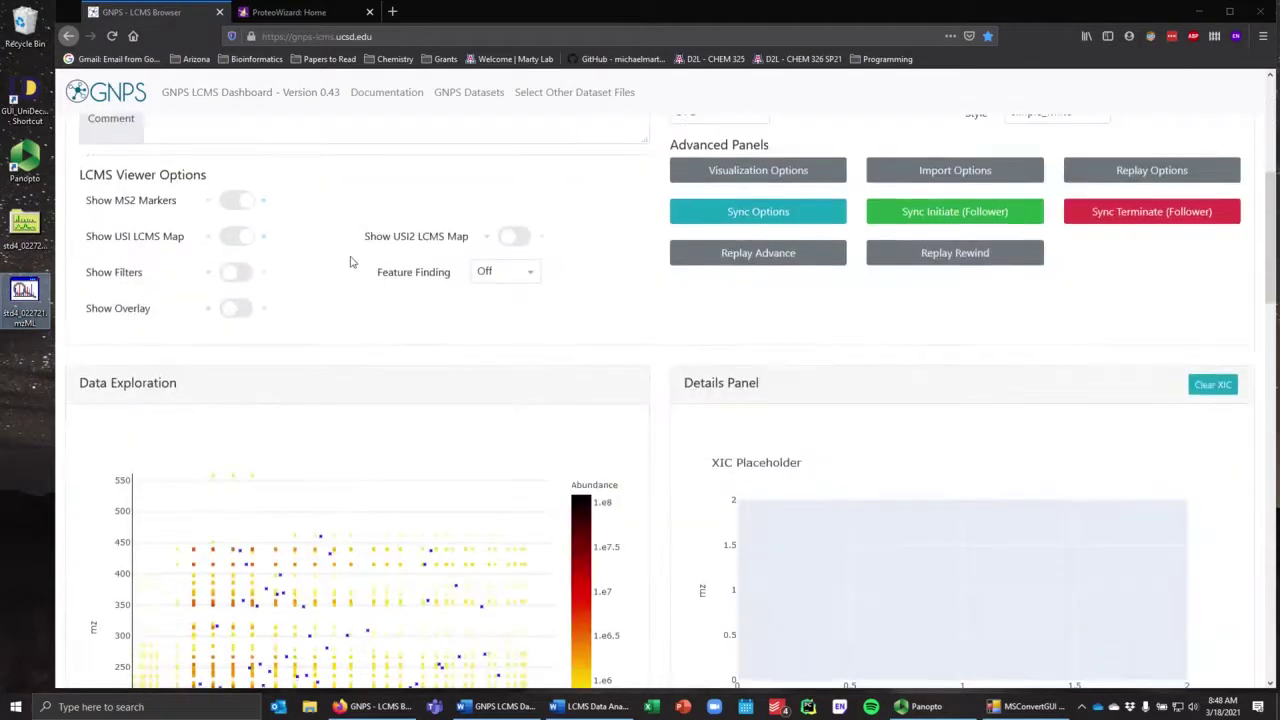
scroll(346, 254, "up", 8)
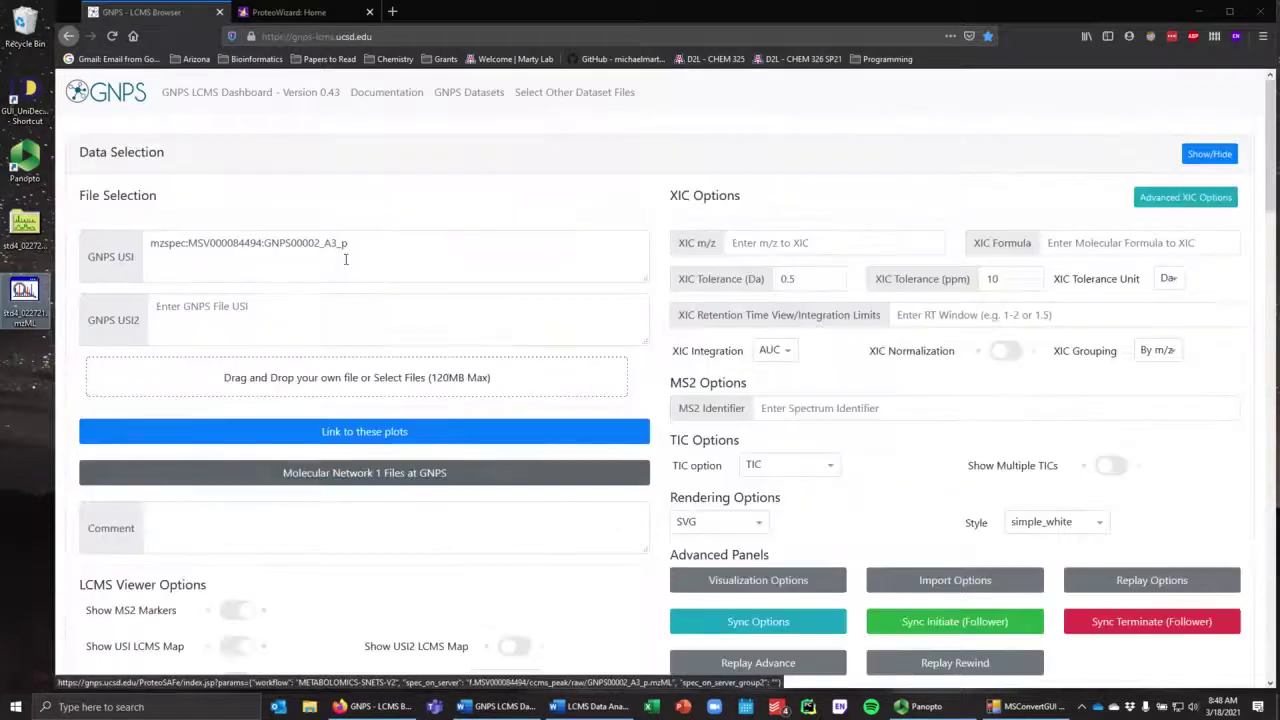
left_click_drag(352, 244, 93, 252)
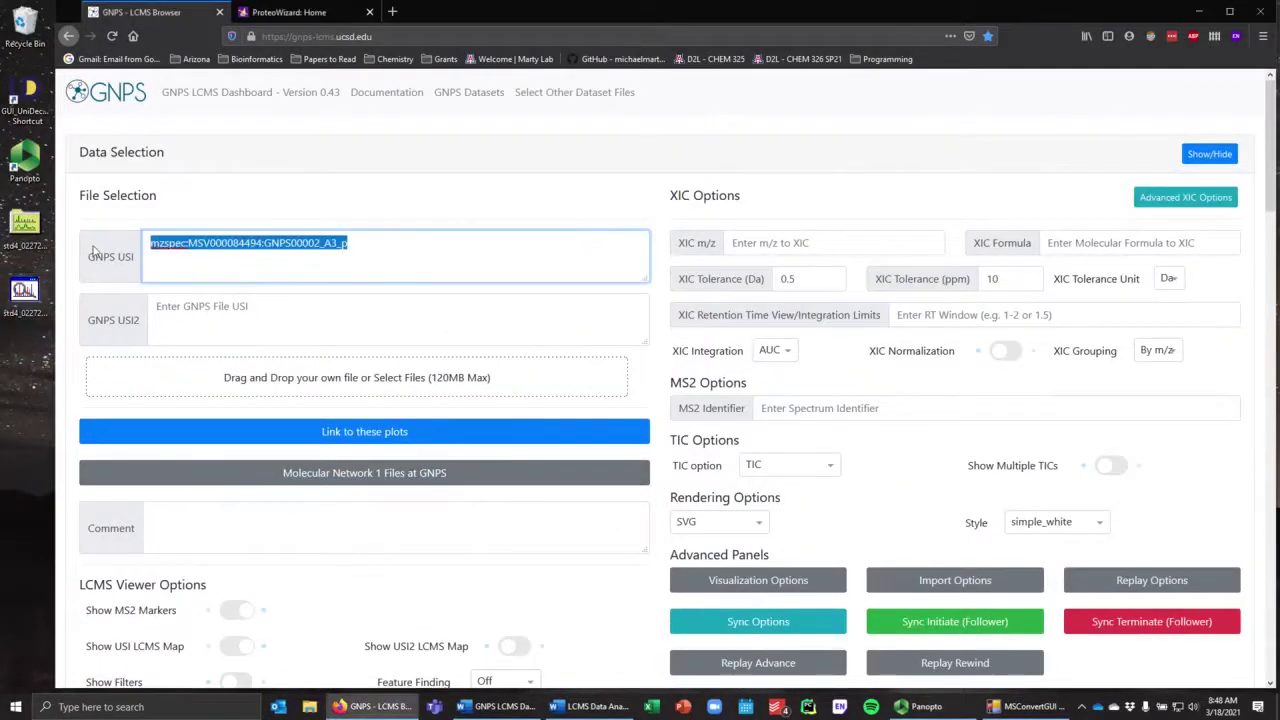
key("BackSpace")
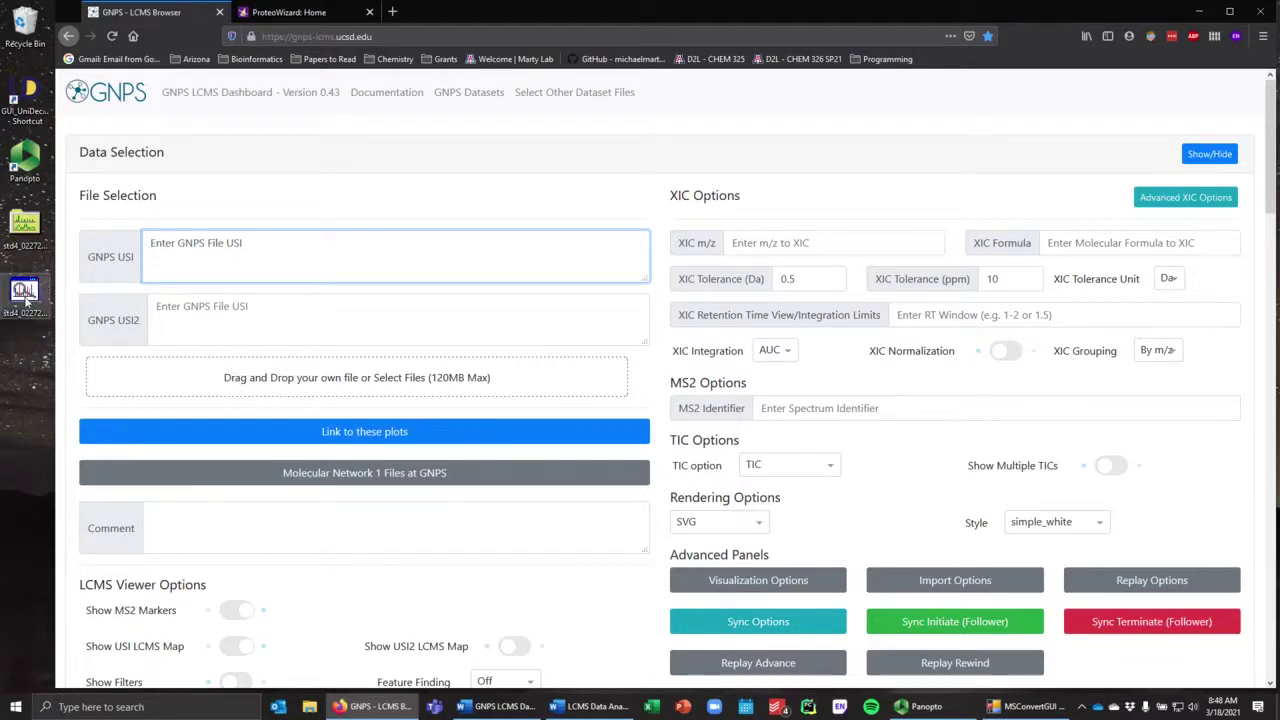
left_click_drag(27, 300, 196, 377)
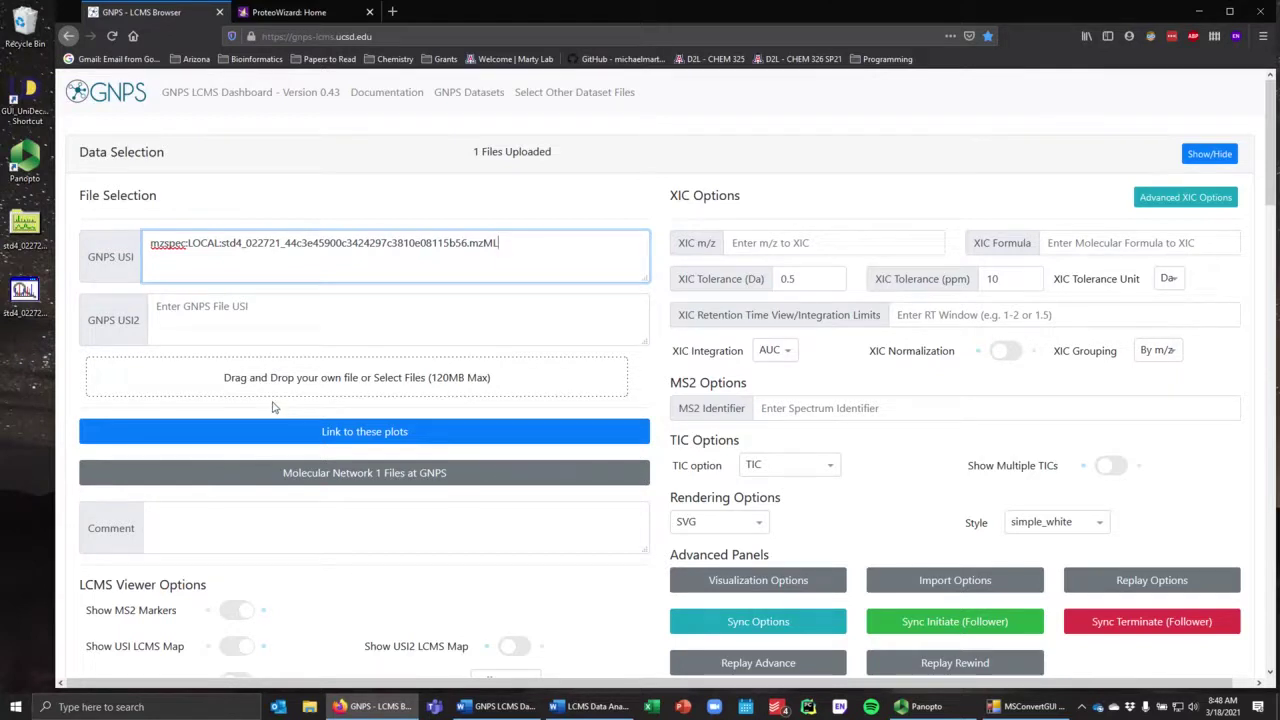
Step: Examine the uploaded file's LCMS map in Data Exploration and its TIC plot
scroll(272, 407, "down", 1)
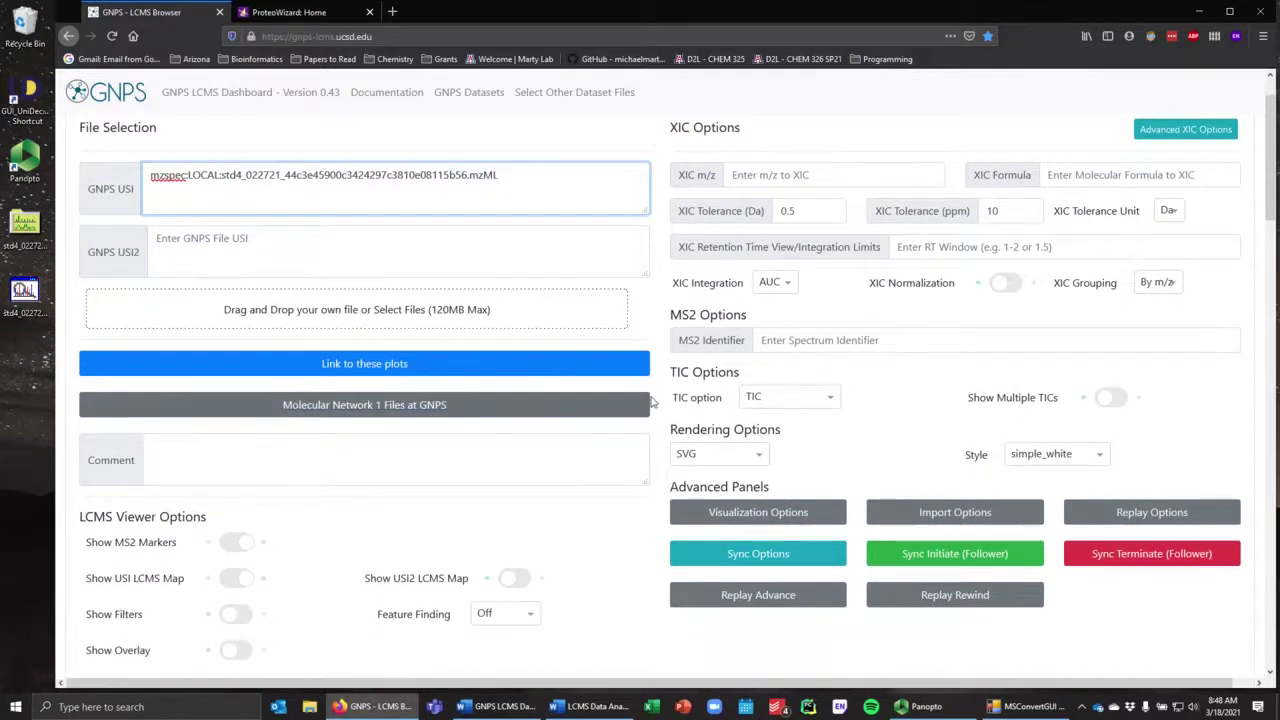
scroll(575, 510, "down", 3)
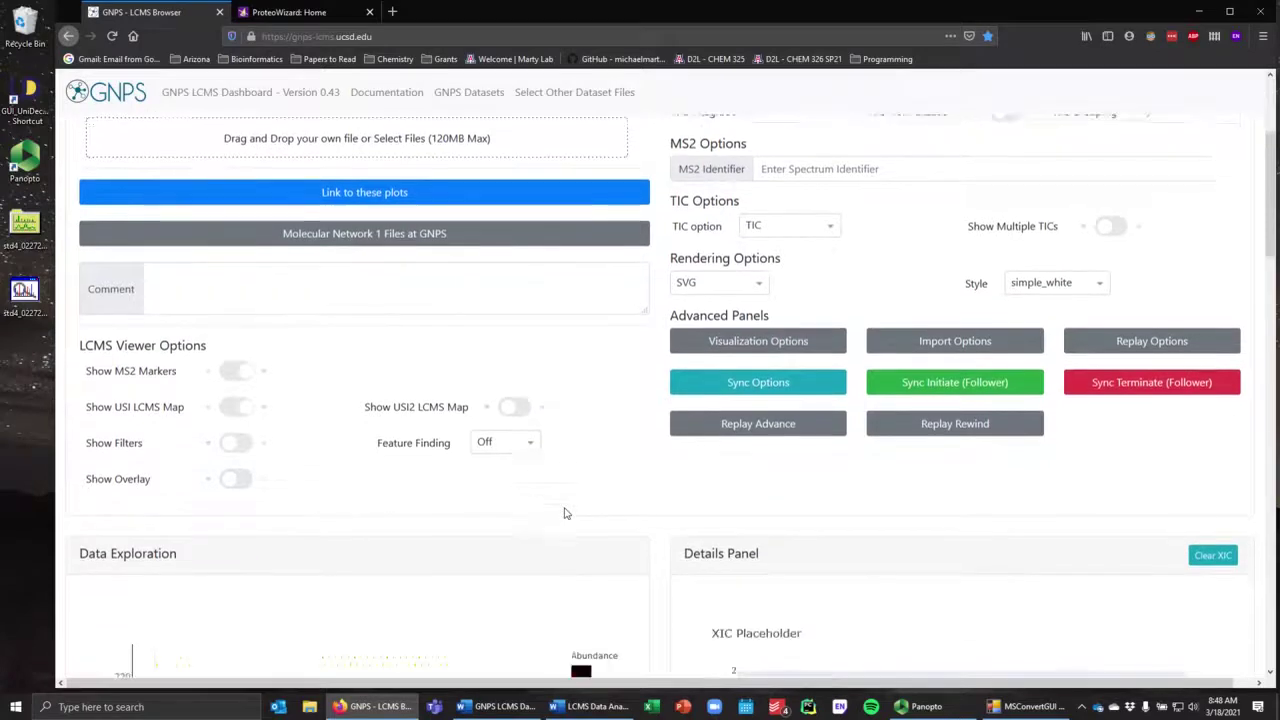
scroll(564, 513, "down", 5)
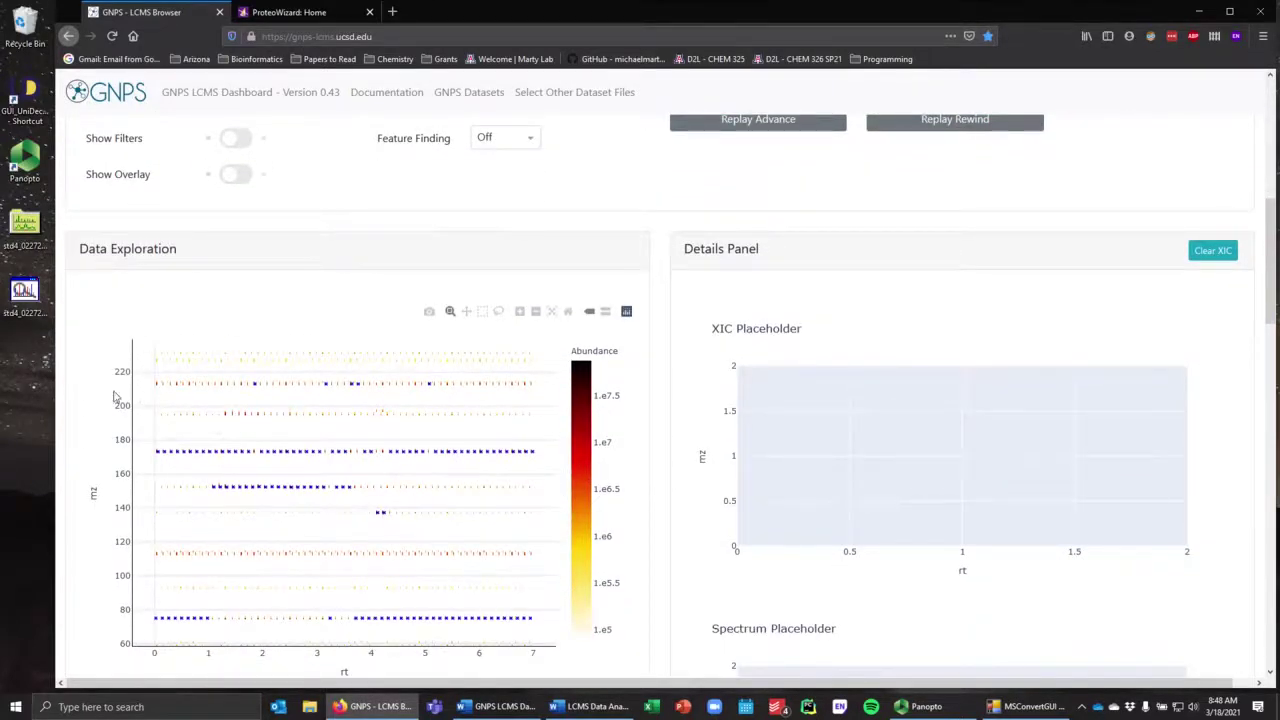
scroll(111, 466, "down", 1)
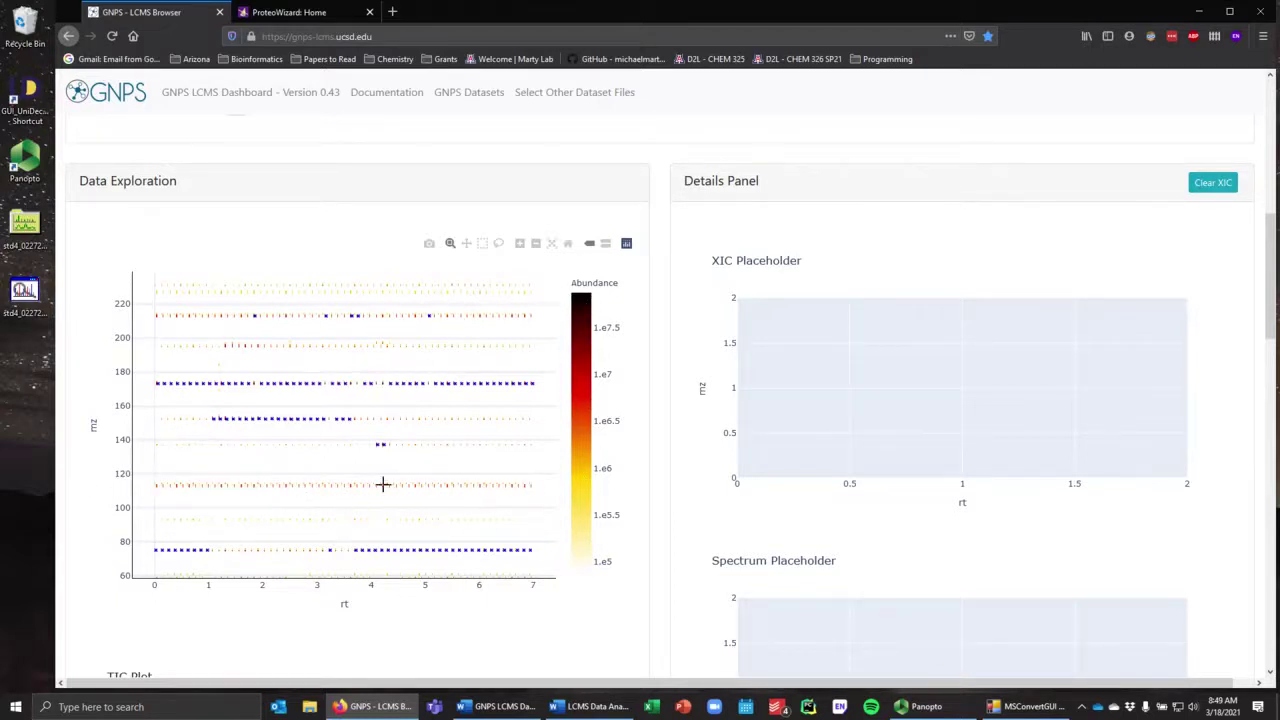
mouse_move(390, 320)
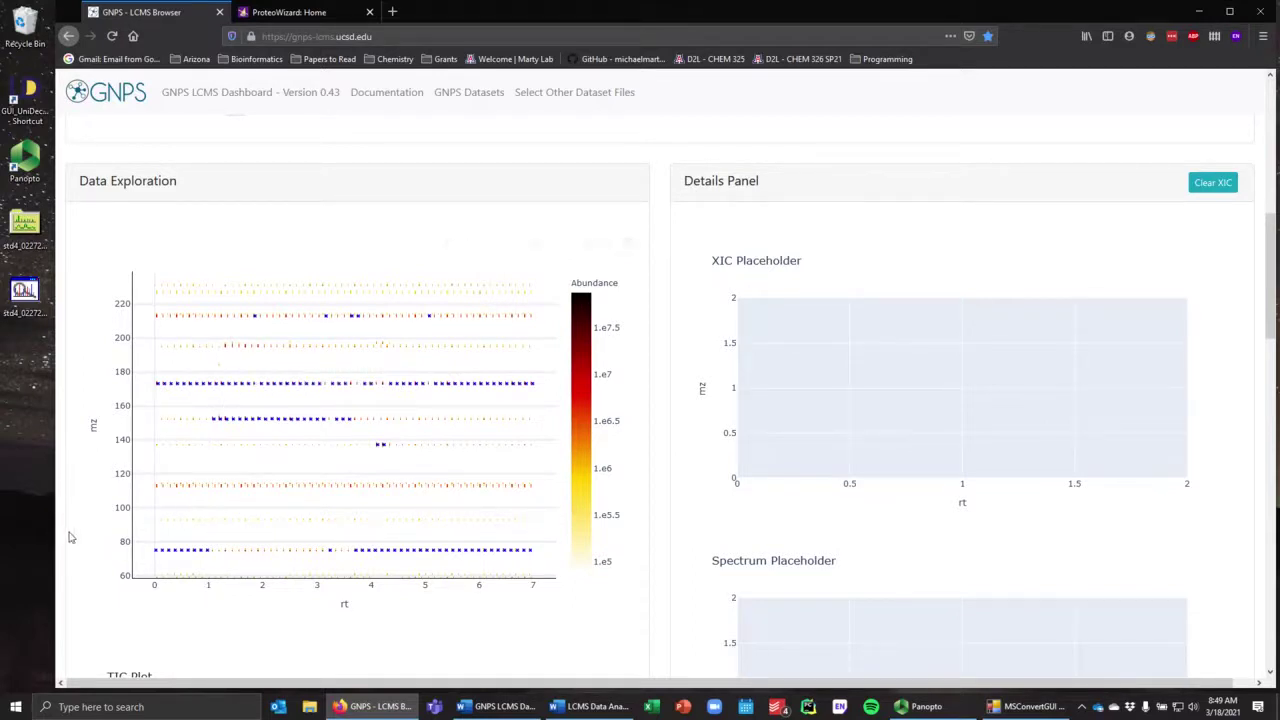
scroll(95, 543, "down", 5)
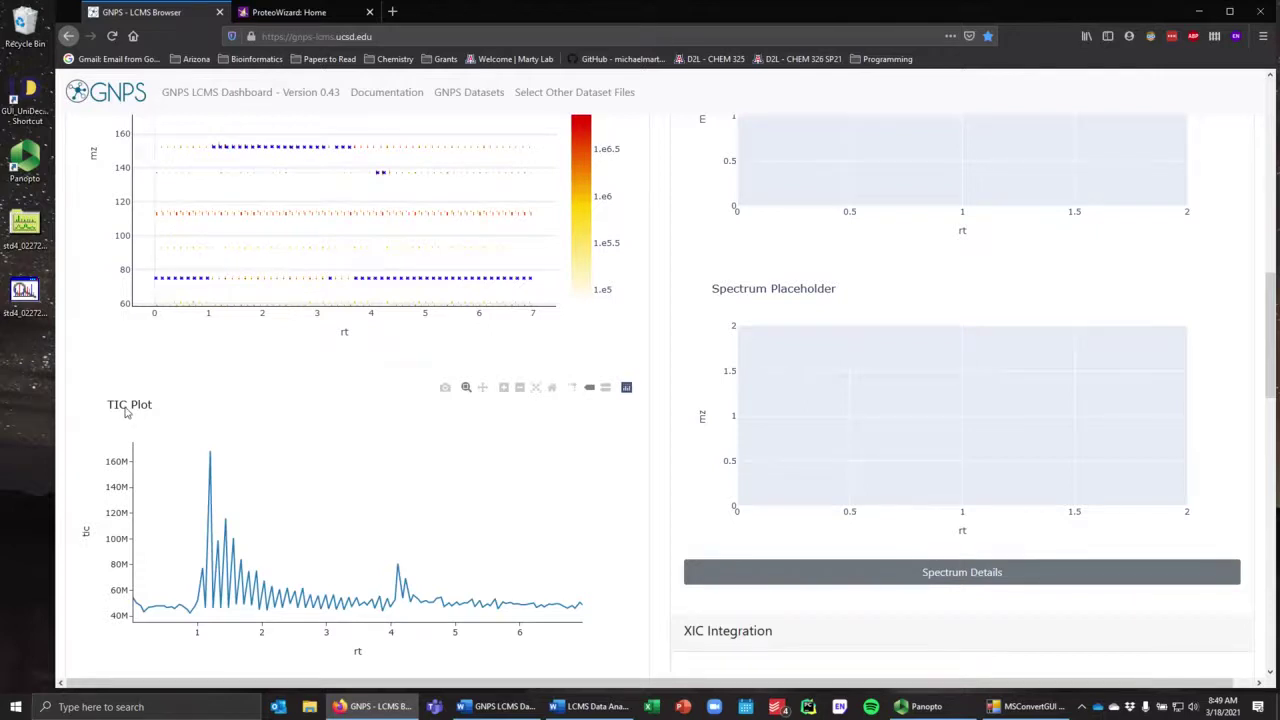
scroll(126, 412, "down", 1)
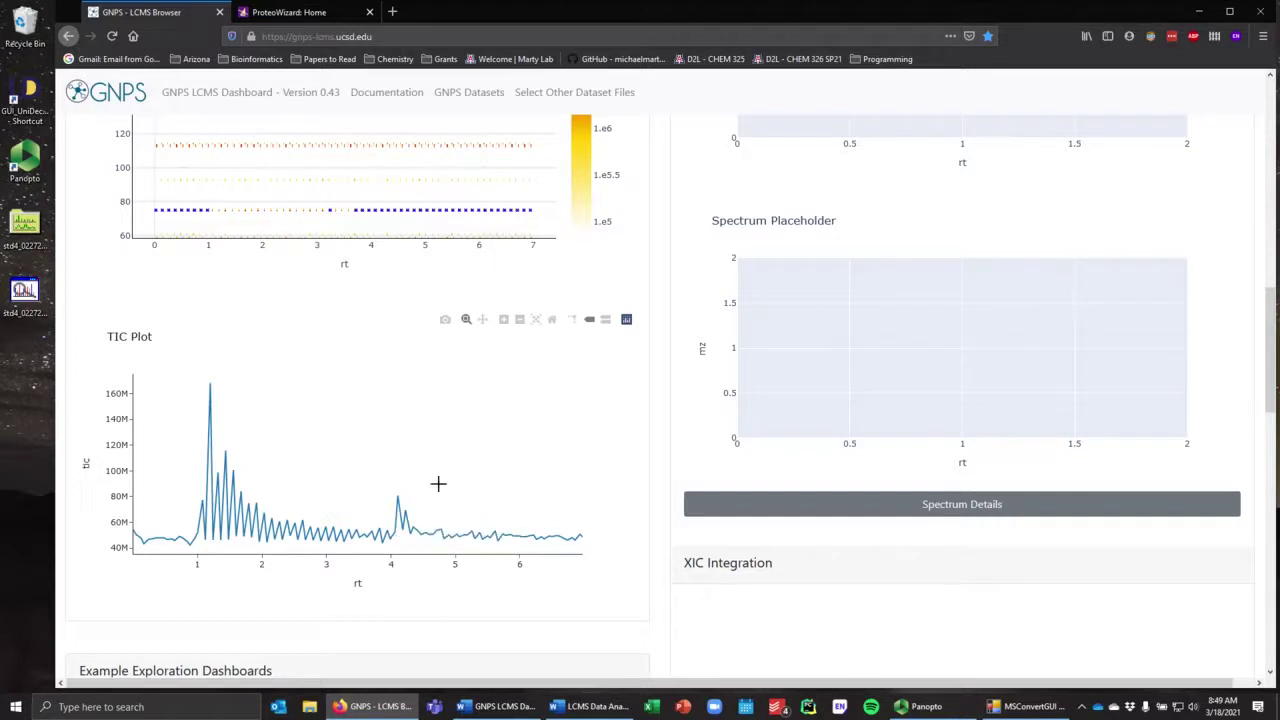
Step: Show the scan filters, set the USI polarity filtering to Positive, and check the filtered TIC plot
scroll(332, 534, "up", 5)
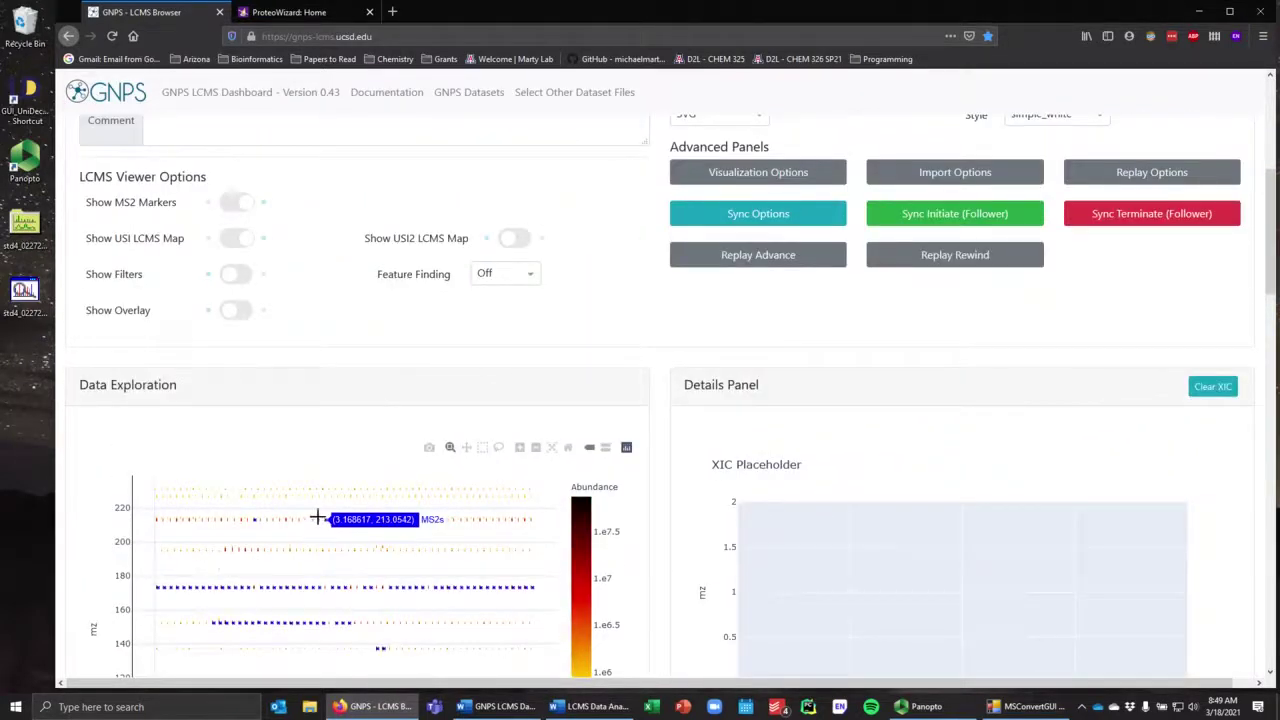
left_click(233, 283)
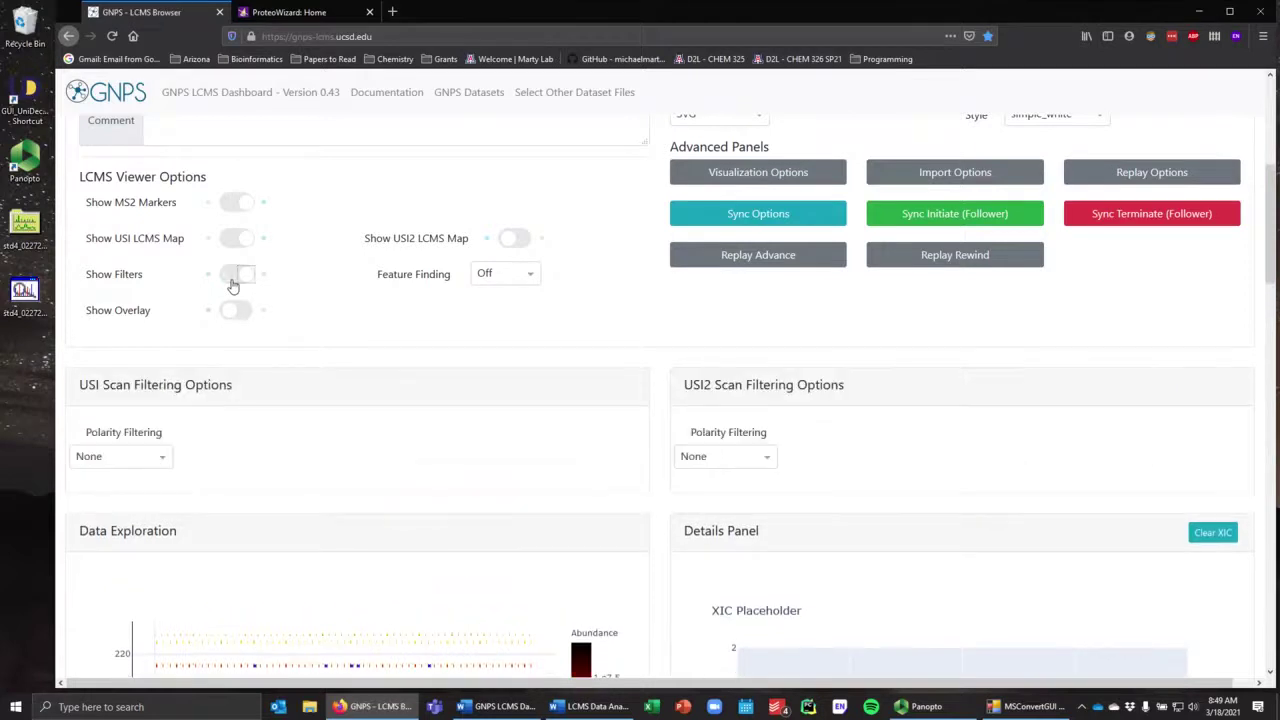
left_click(130, 456)
left_click(95, 504)
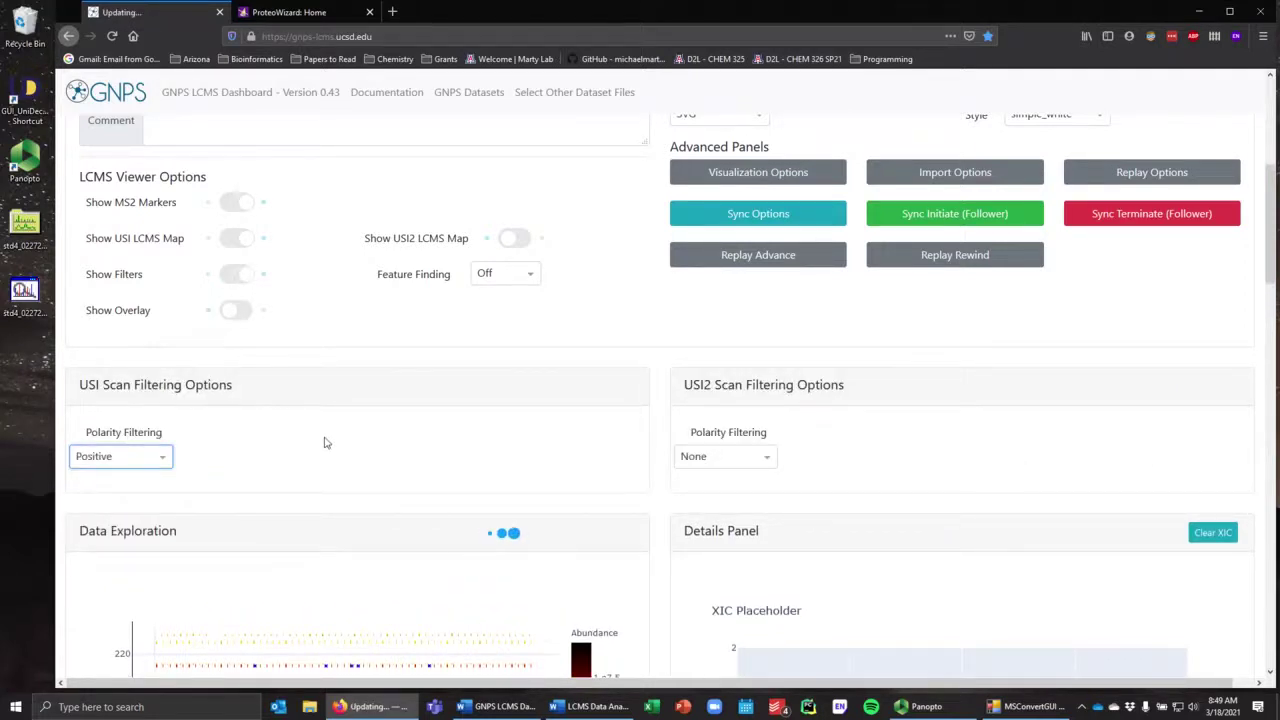
scroll(324, 442, "down", 5)
scroll(323, 436, "down", 1)
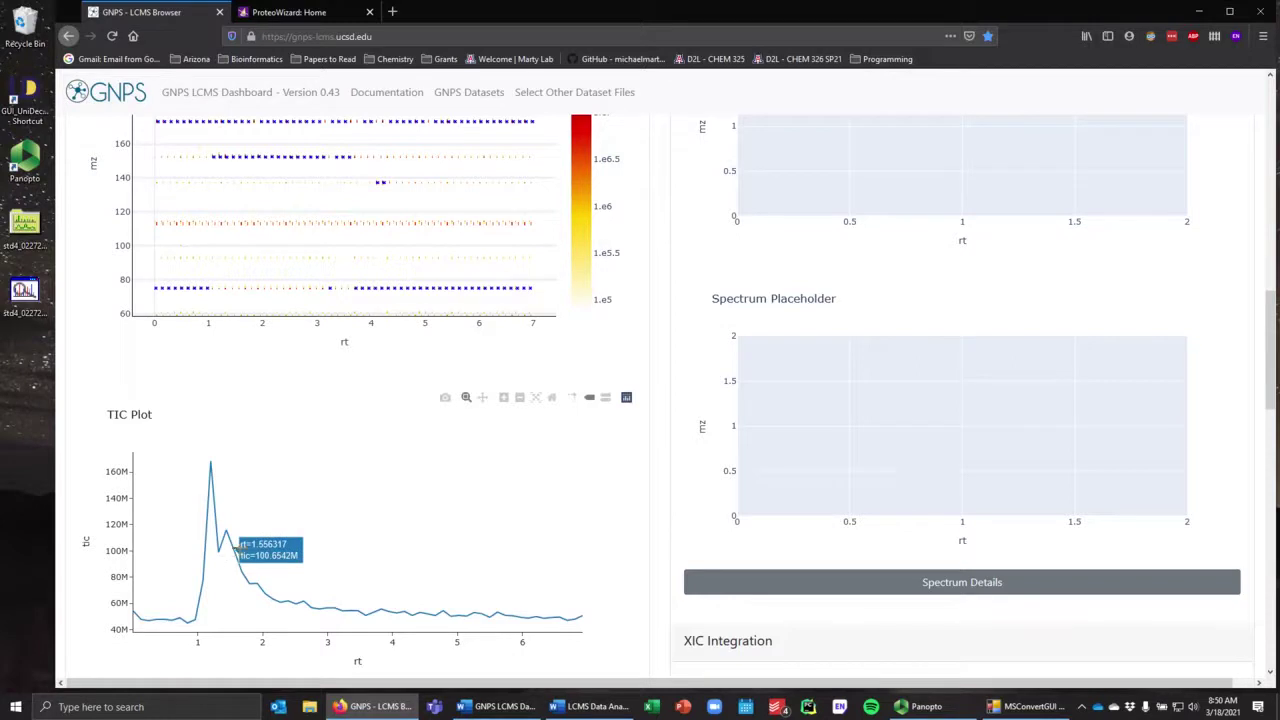
Step: Display the MS1 spectra of the TIC plot's two main peaks, at retention times of about 1.2 and 1.4
left_click(590, 706)
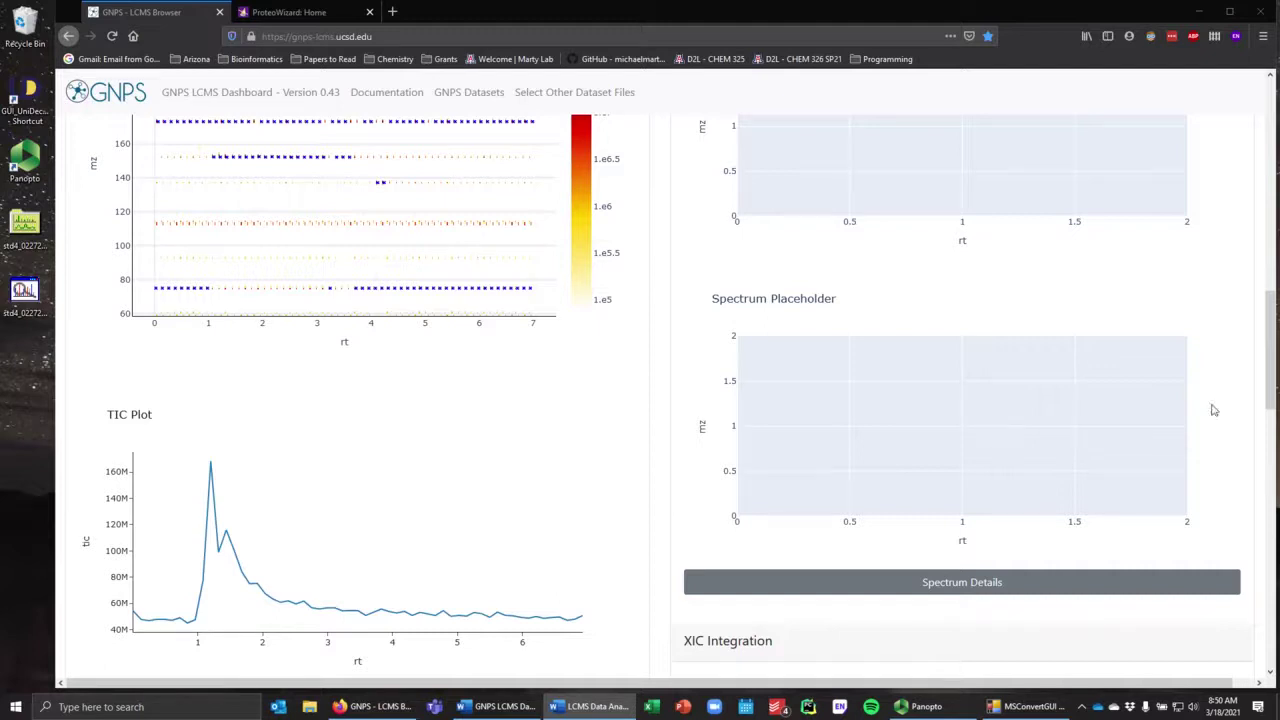
left_click(213, 460)
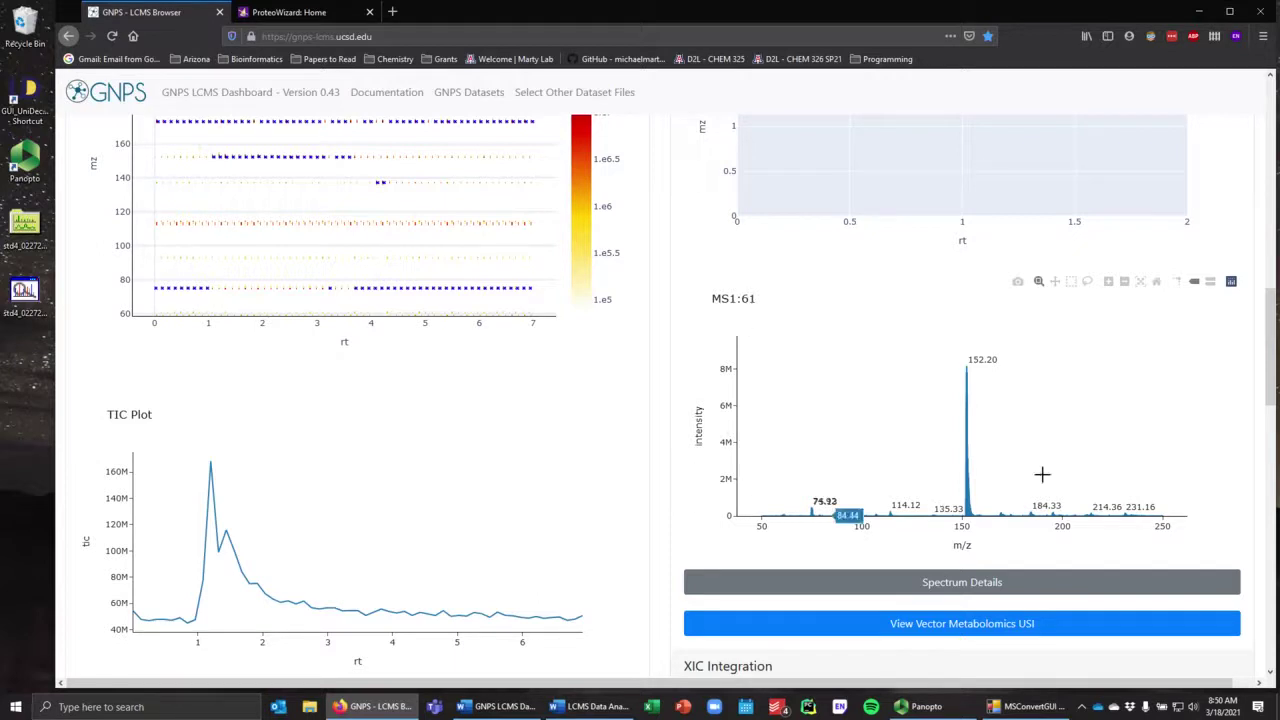
mouse_move(812, 508)
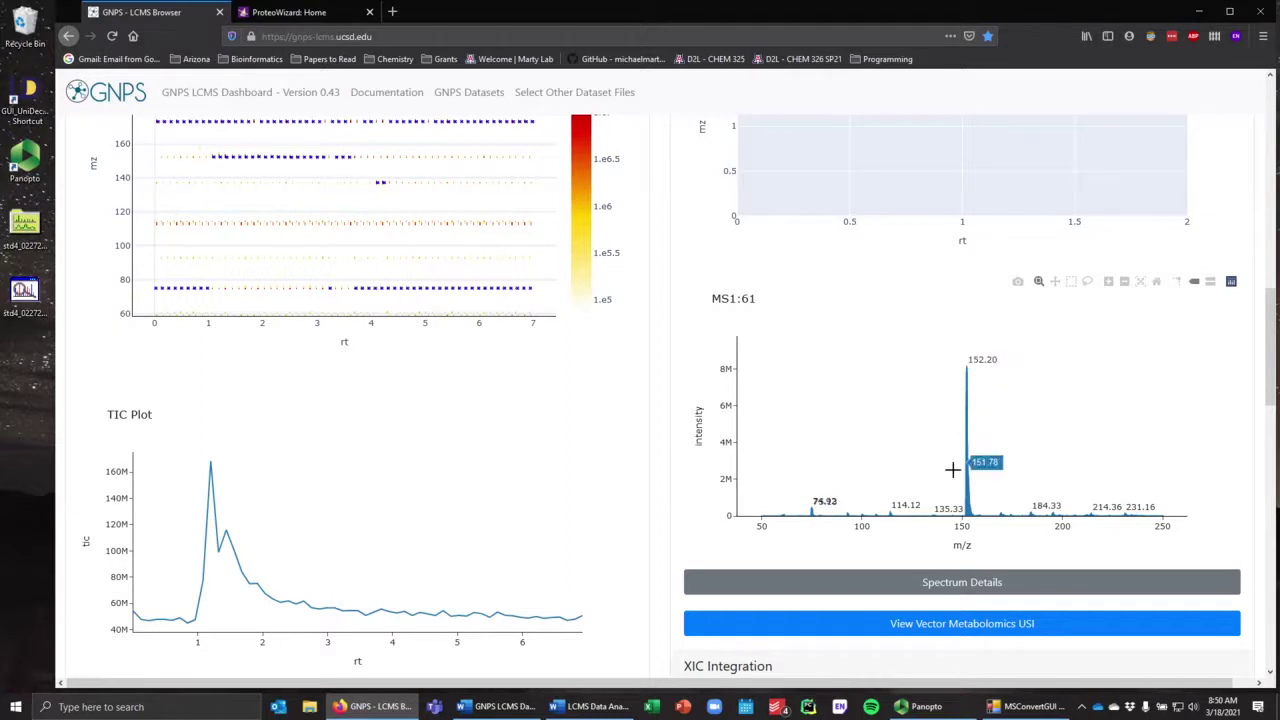
left_click(227, 533)
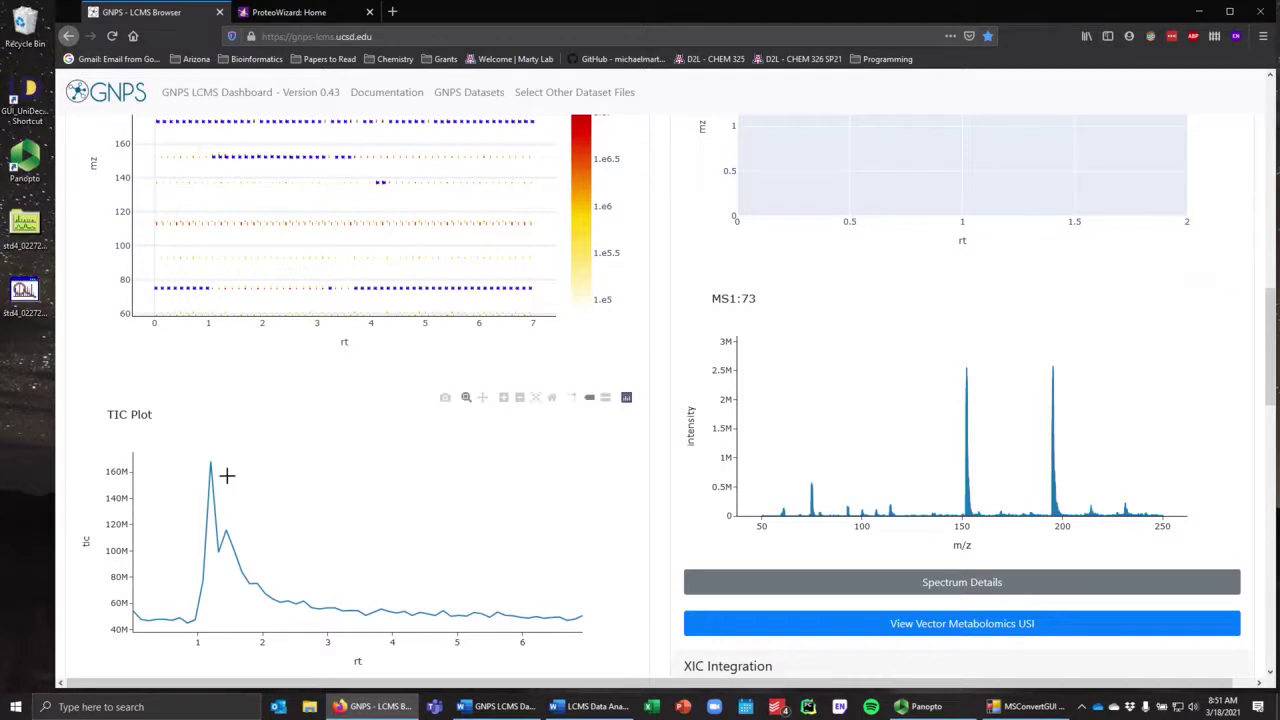
mouse_move(226, 534)
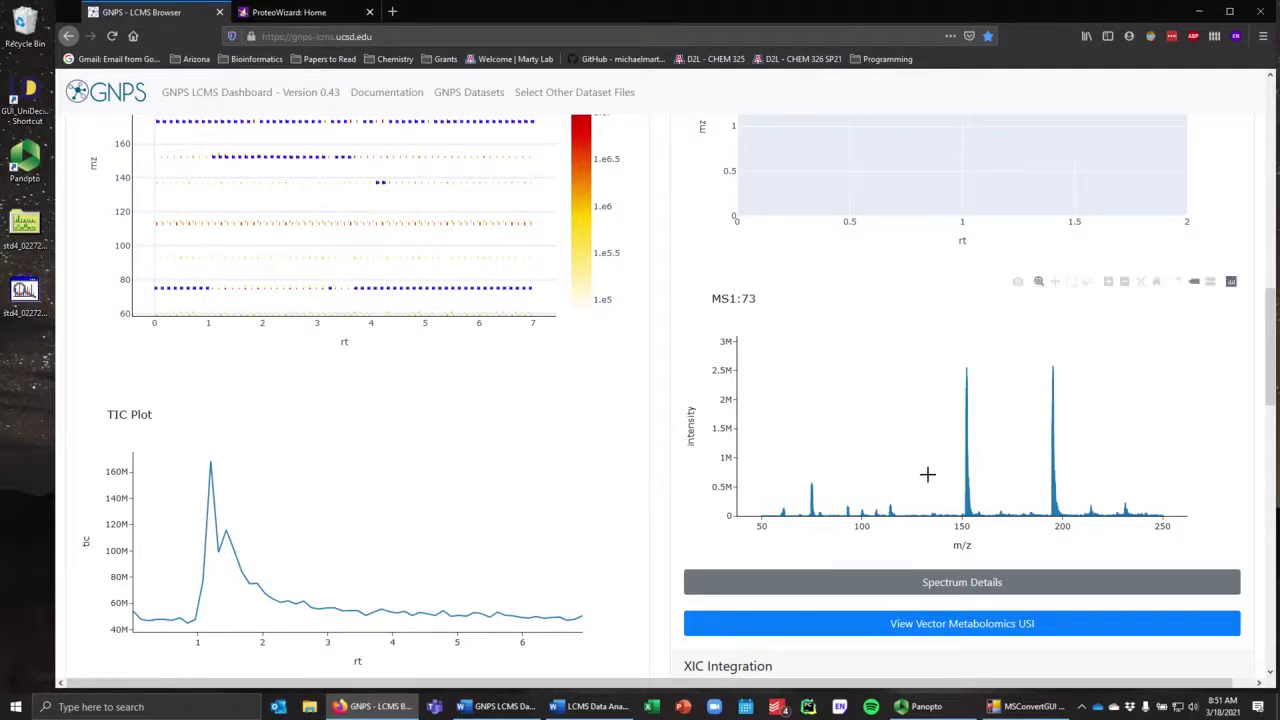
Step: Set the XIC m/z to 152 in the XIC options
scroll(929, 474, "up", 5)
scroll(929, 481, "up", 4)
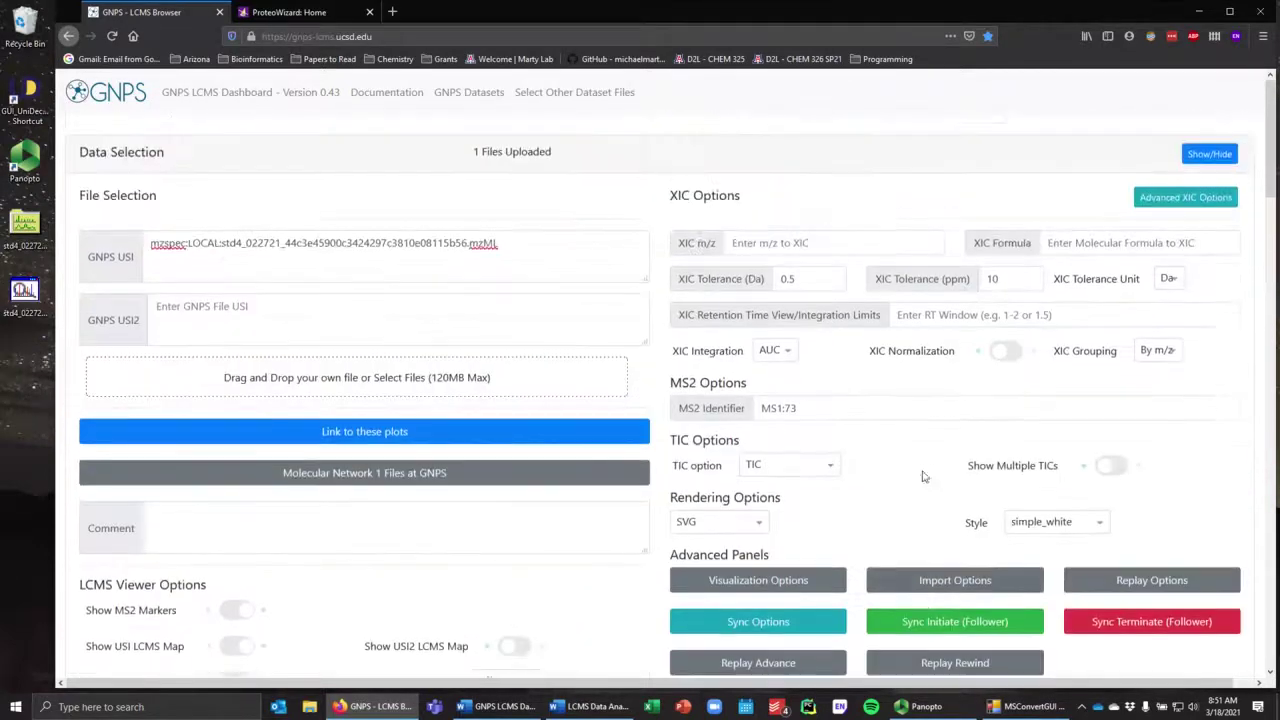
left_click(734, 242)
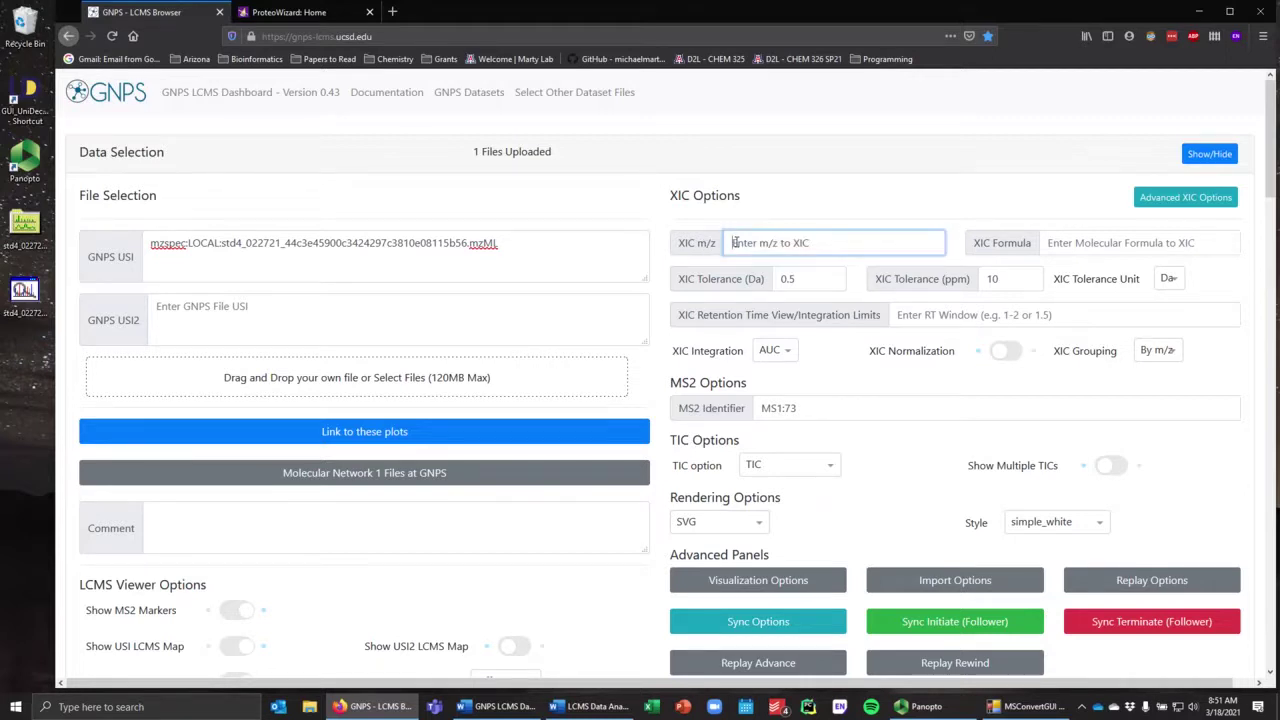
type("152")
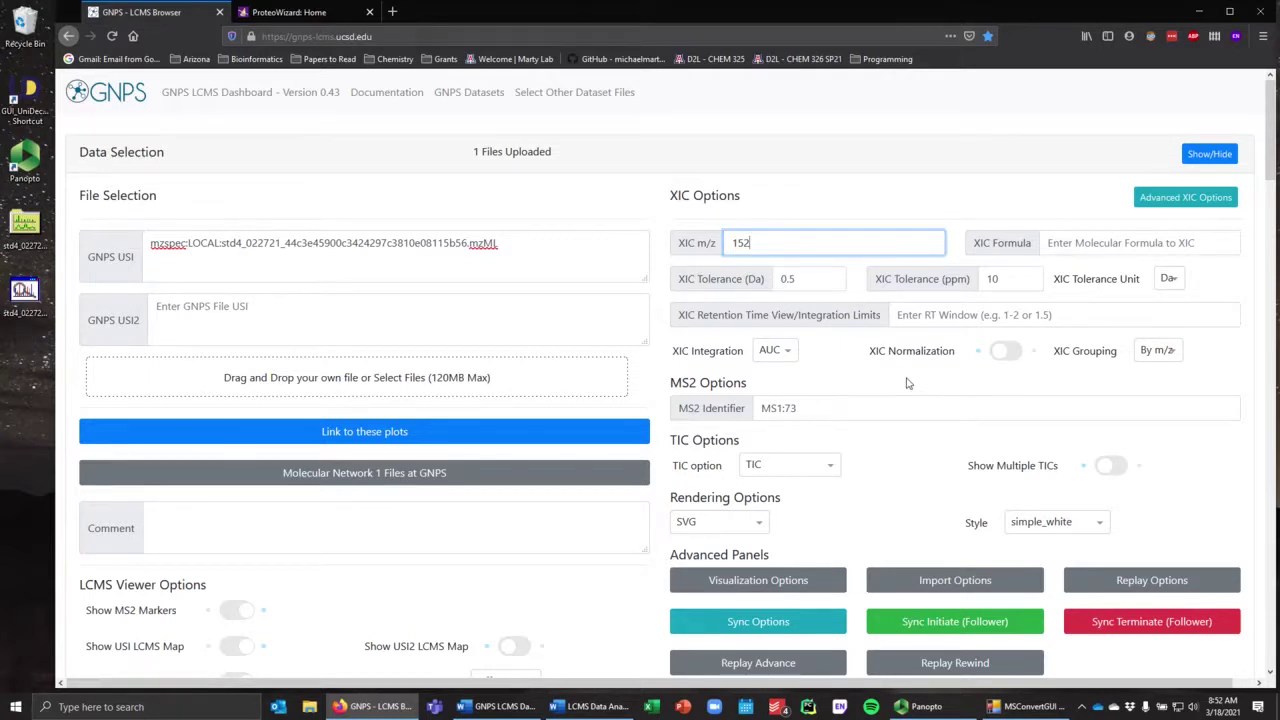
Step: Examine the XIC plot for m/z 152, its MS2 acquisition markers and the XIC integration results
scroll(908, 383, "down", 10)
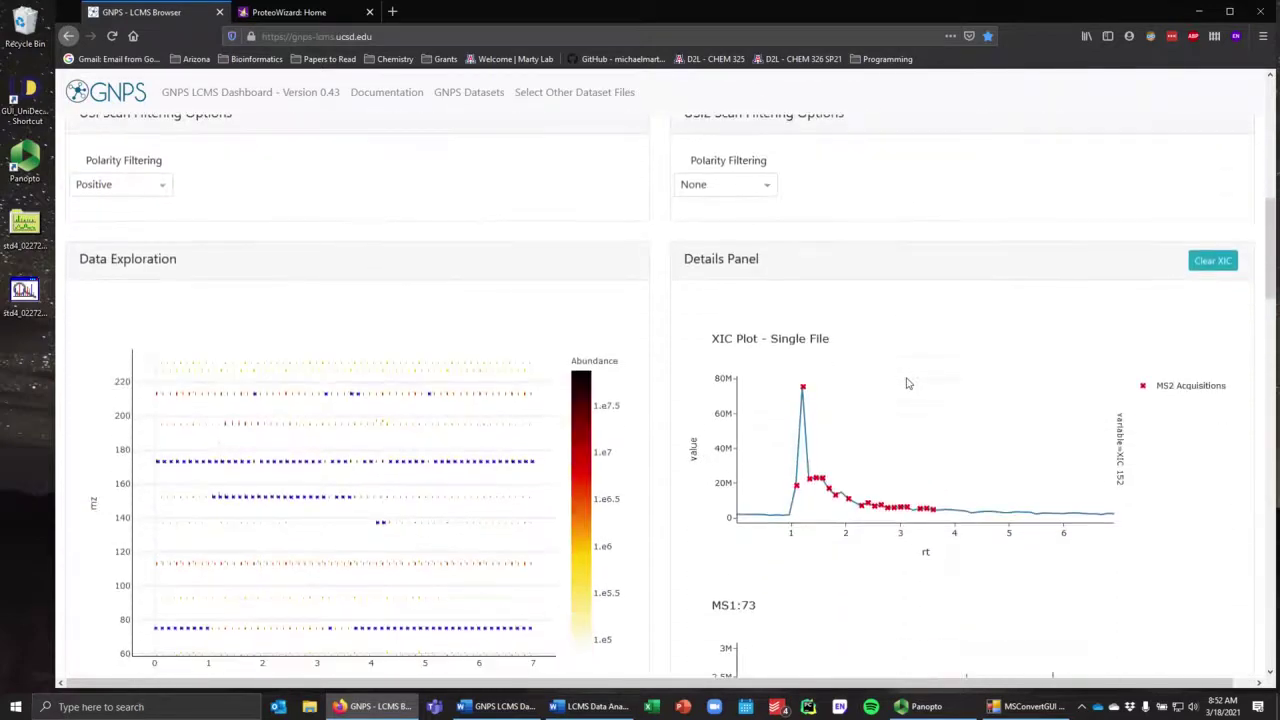
mouse_move(796, 386)
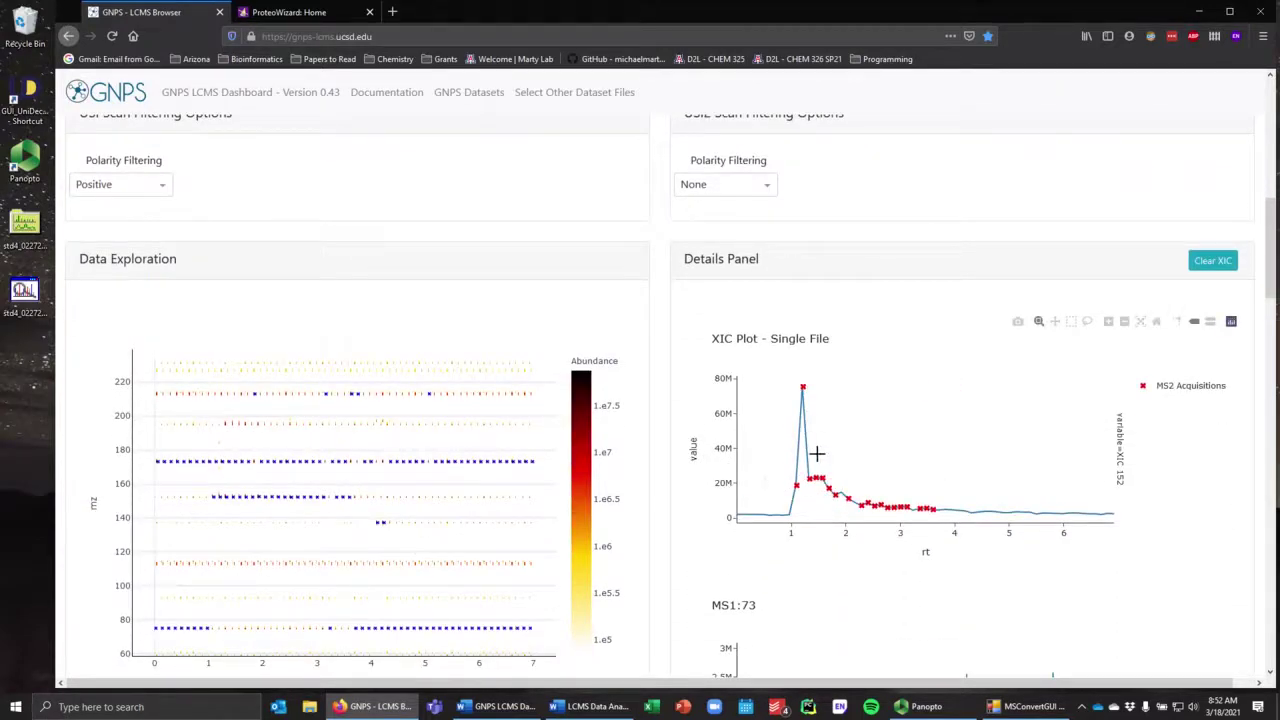
scroll(966, 517, "down", 1)
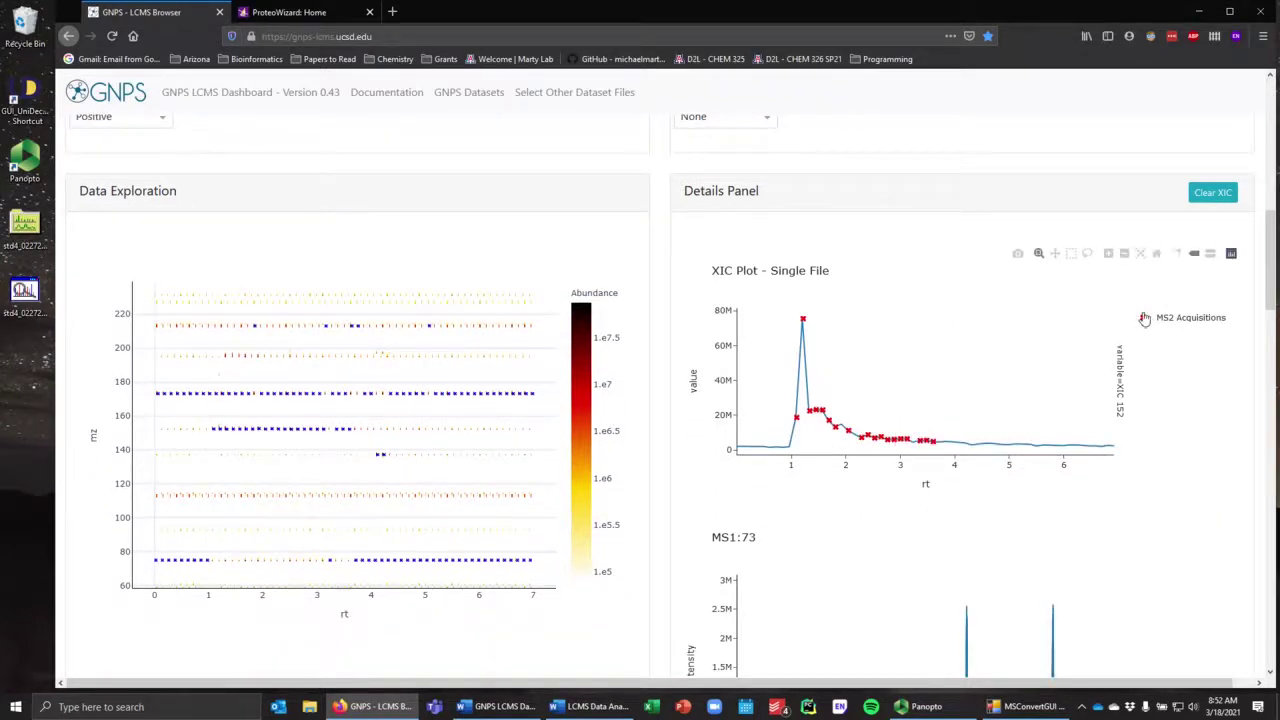
mouse_move(796, 318)
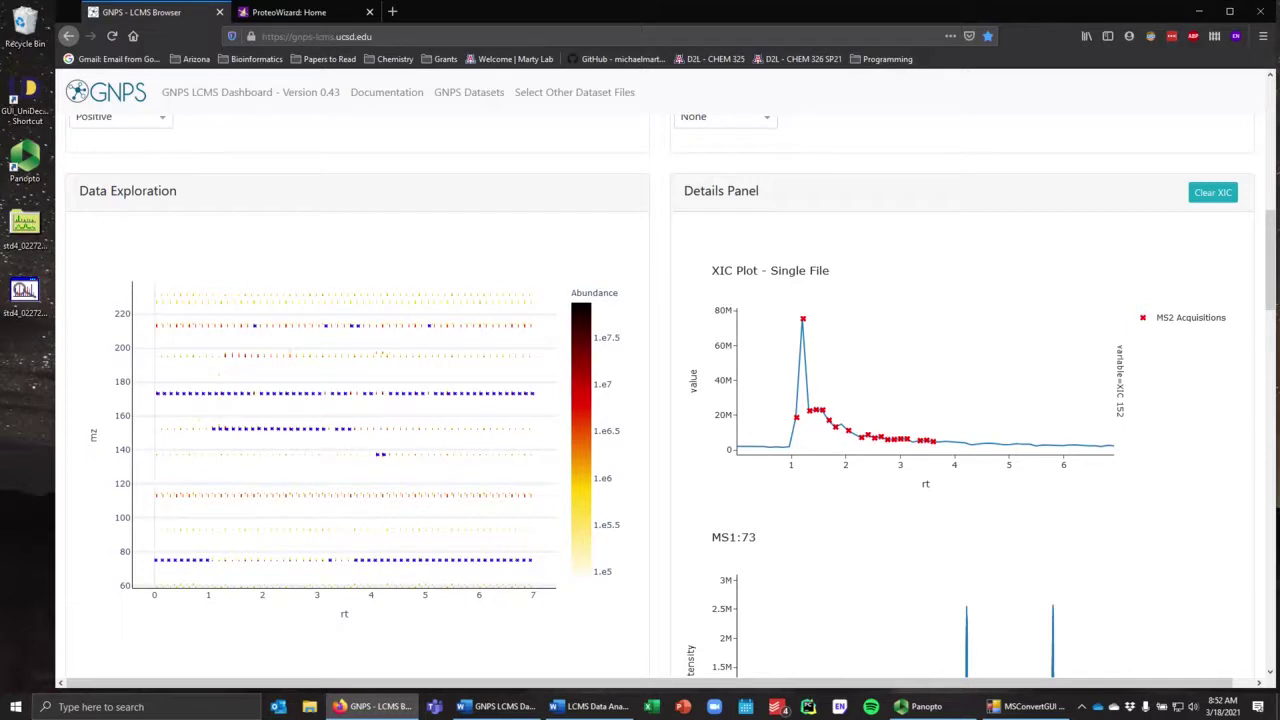
mouse_move(797, 347)
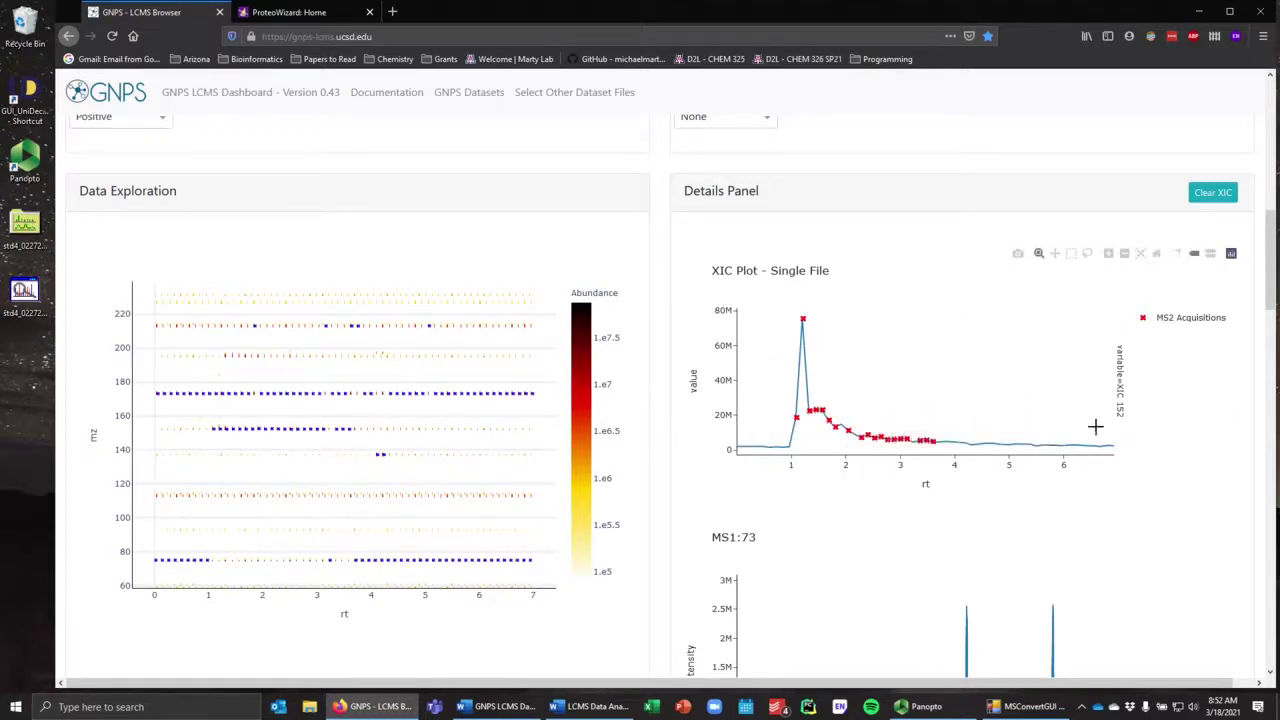
scroll(1158, 437, "down", 1)
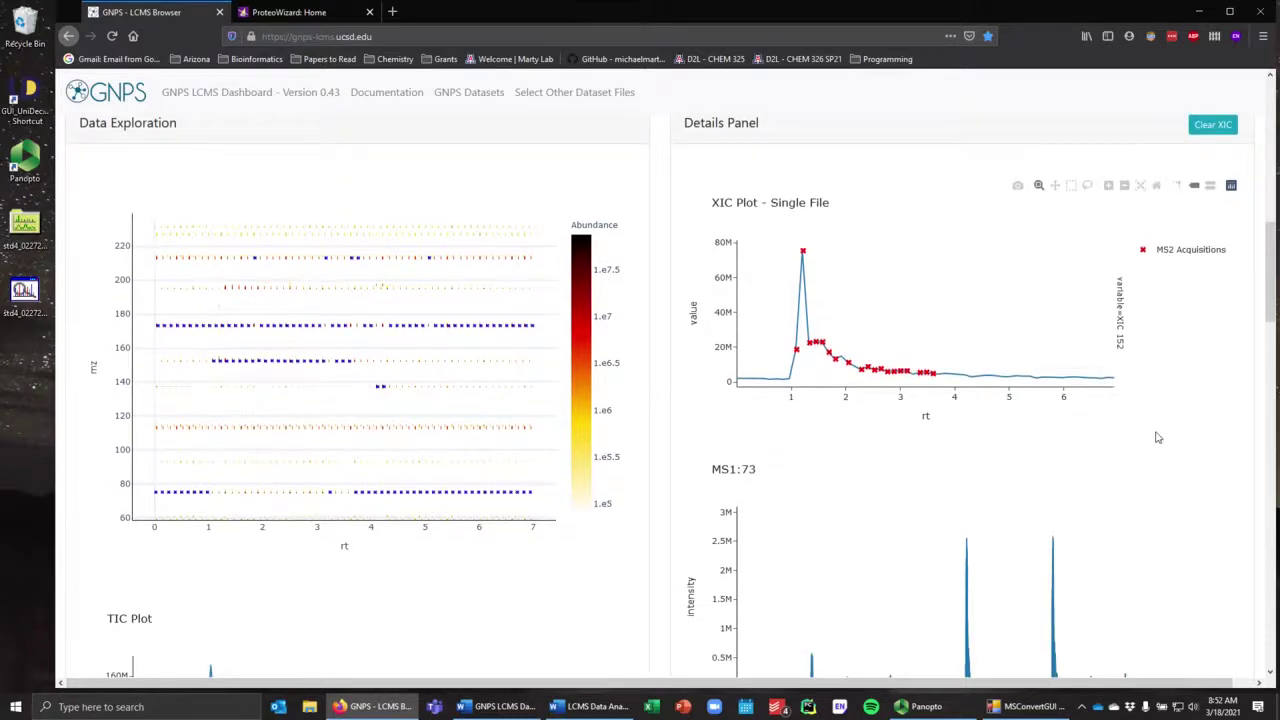
scroll(1158, 437, "down", 4)
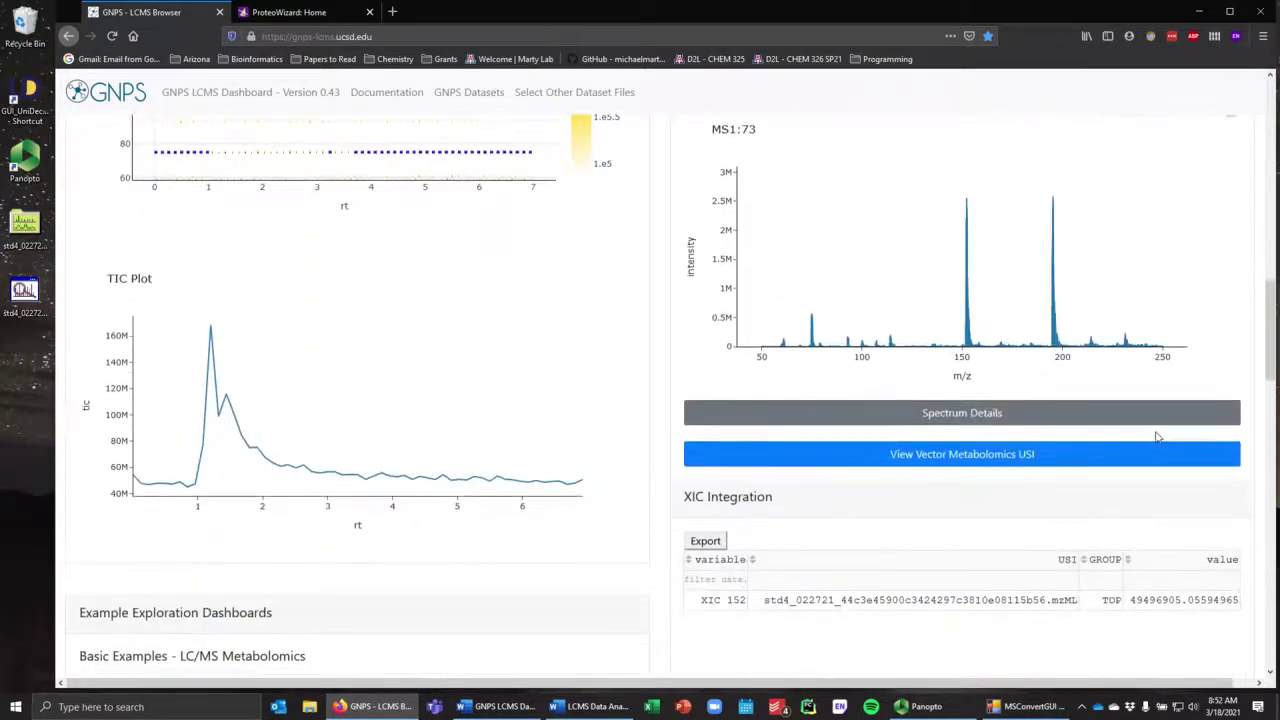
scroll(1158, 437, "down", 3)
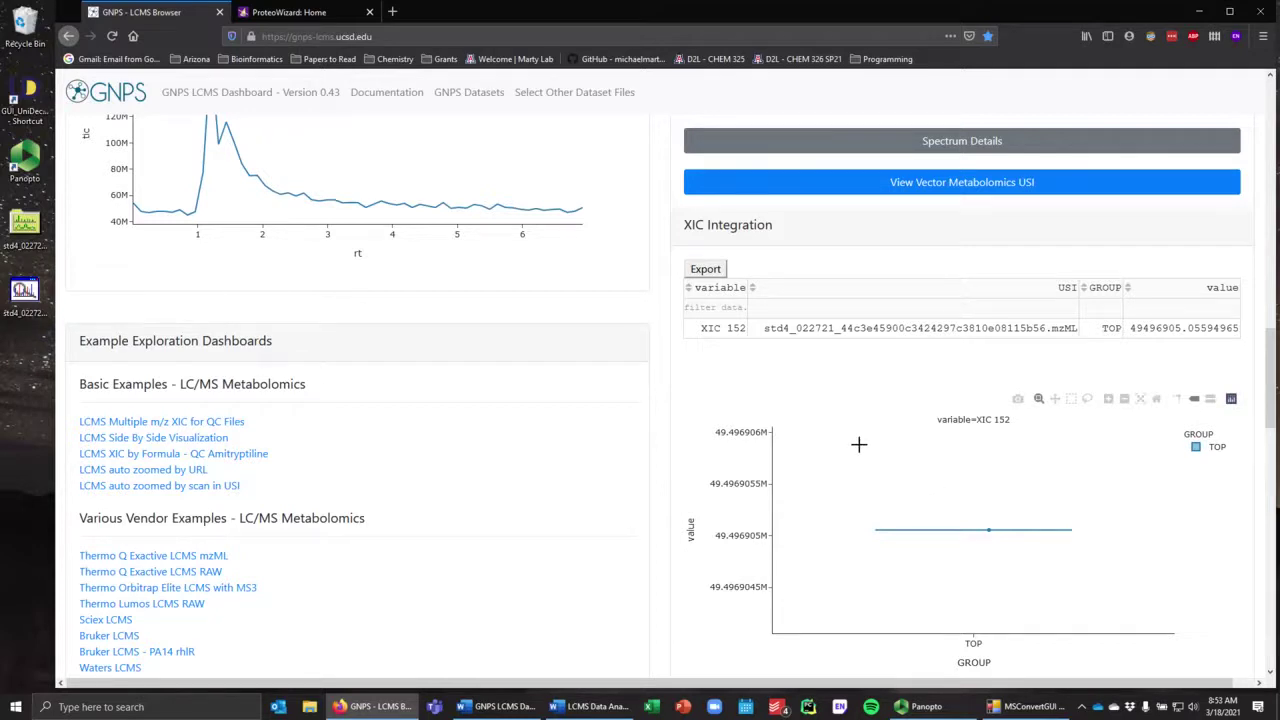
Step: Clear the XIC m/z value in the XIC options
scroll(858, 444, "up", 10)
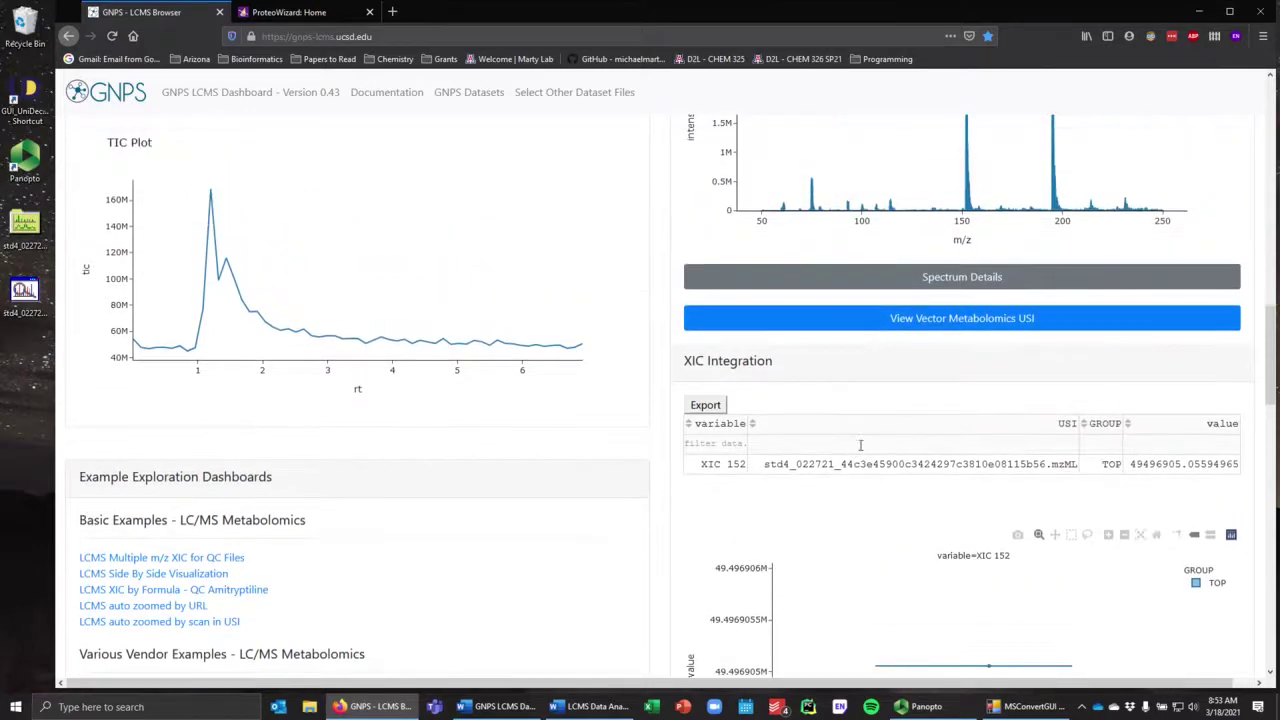
scroll(858, 444, "up", 10)
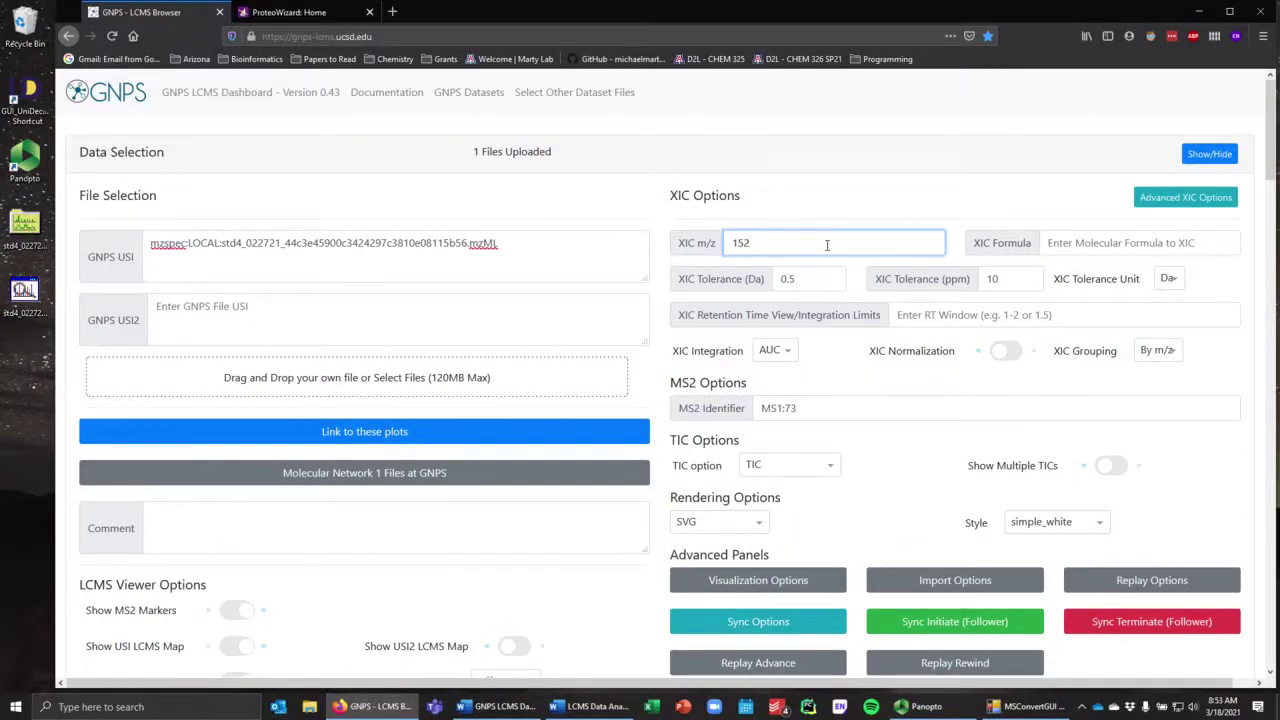
key("ctrl+a")
key("BackSpace")
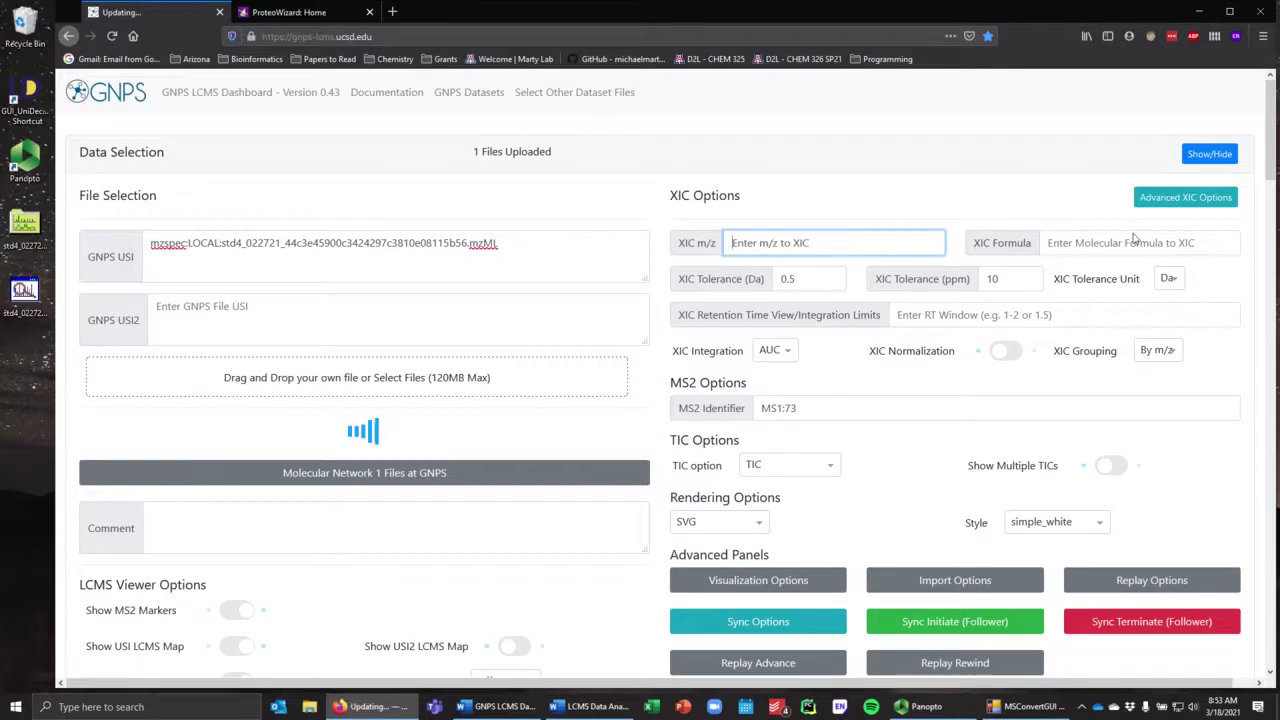
Step: Add the mzML chromatograms SRM SIC 152,111 and SRM SIC 195,138 in the advanced XIC options
left_click(1203, 199)
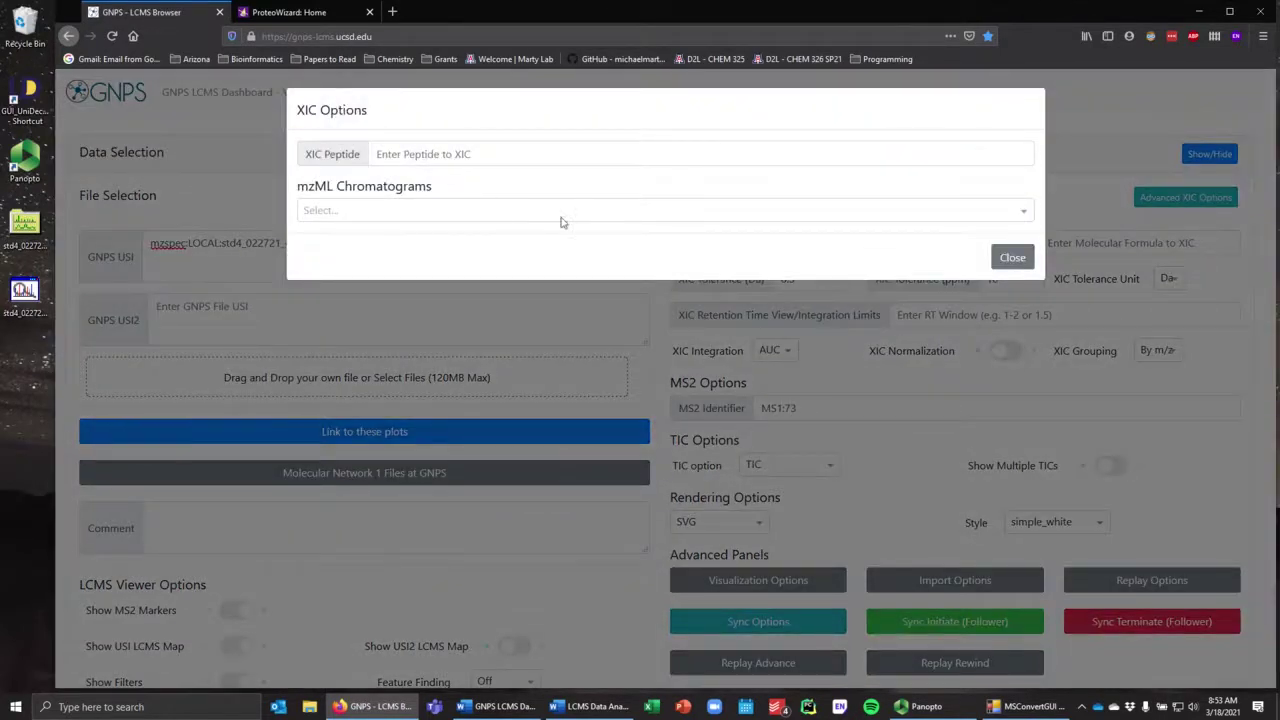
left_click(1023, 212)
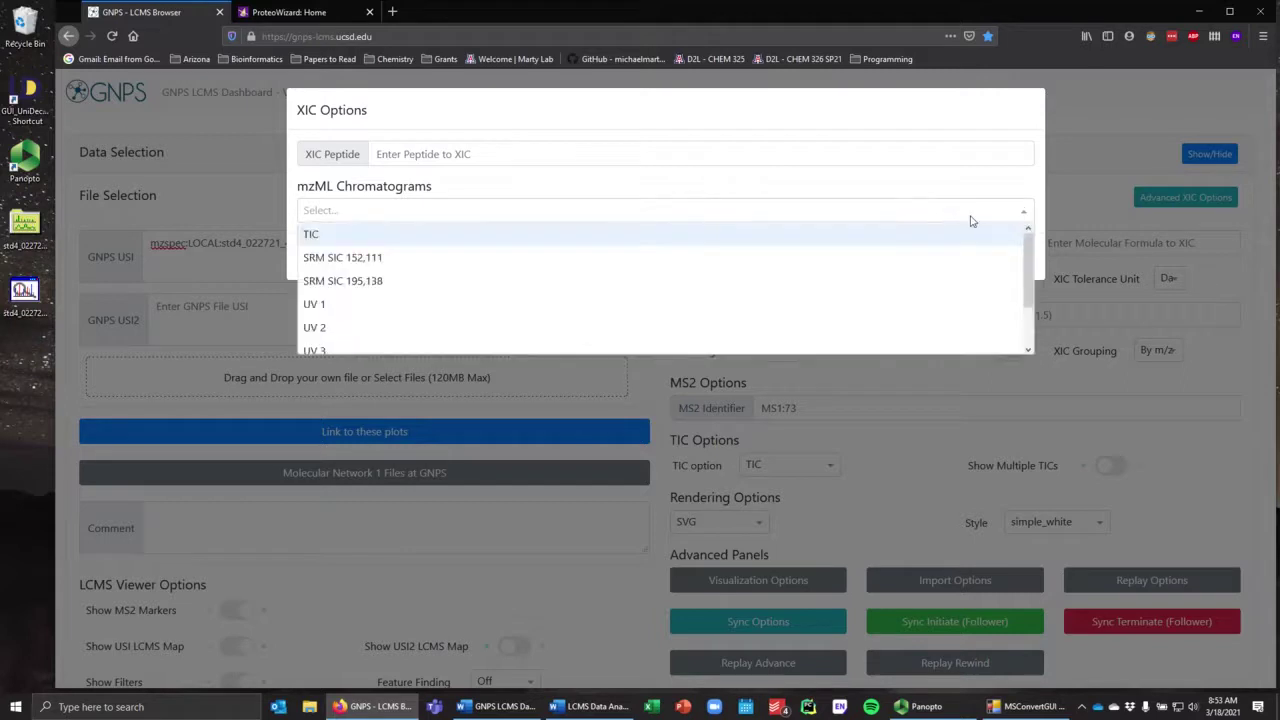
scroll(783, 274, "down", 2)
scroll(540, 320, "up", 2)
scroll(330, 252, "down", 2)
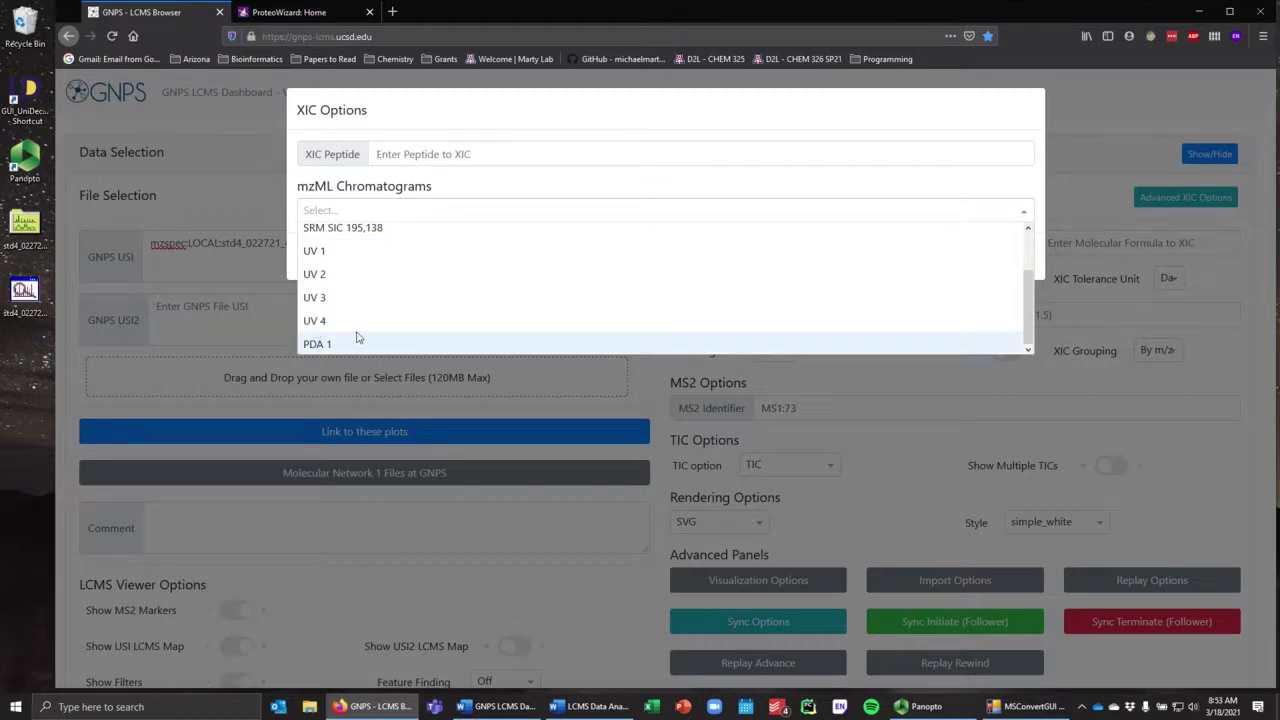
scroll(363, 329, "up", 2)
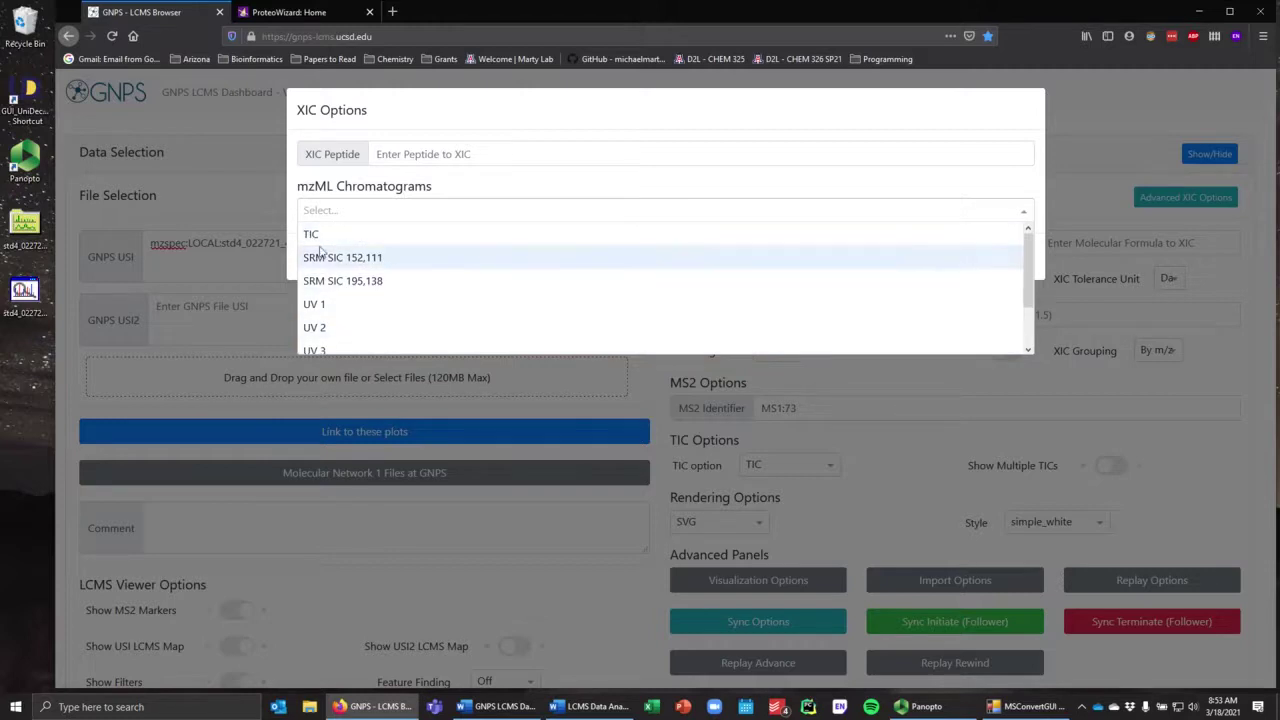
left_click(326, 258)
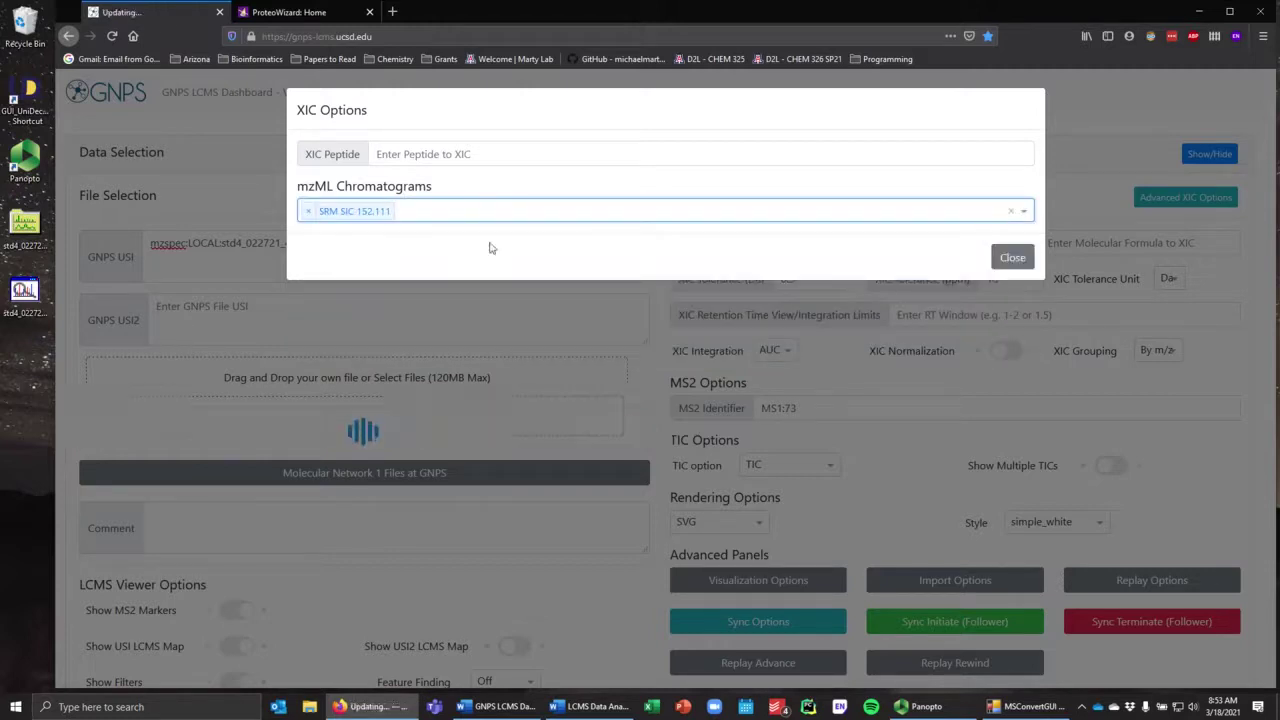
left_click(1028, 216)
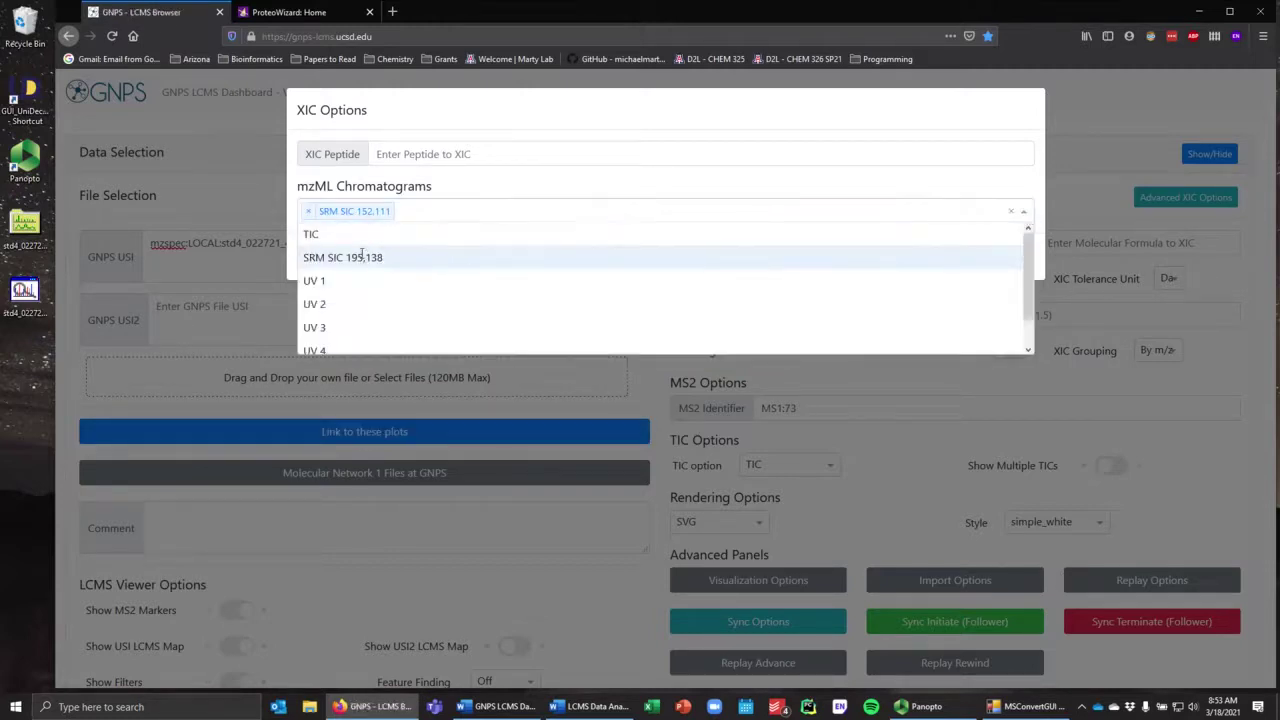
left_click(353, 258)
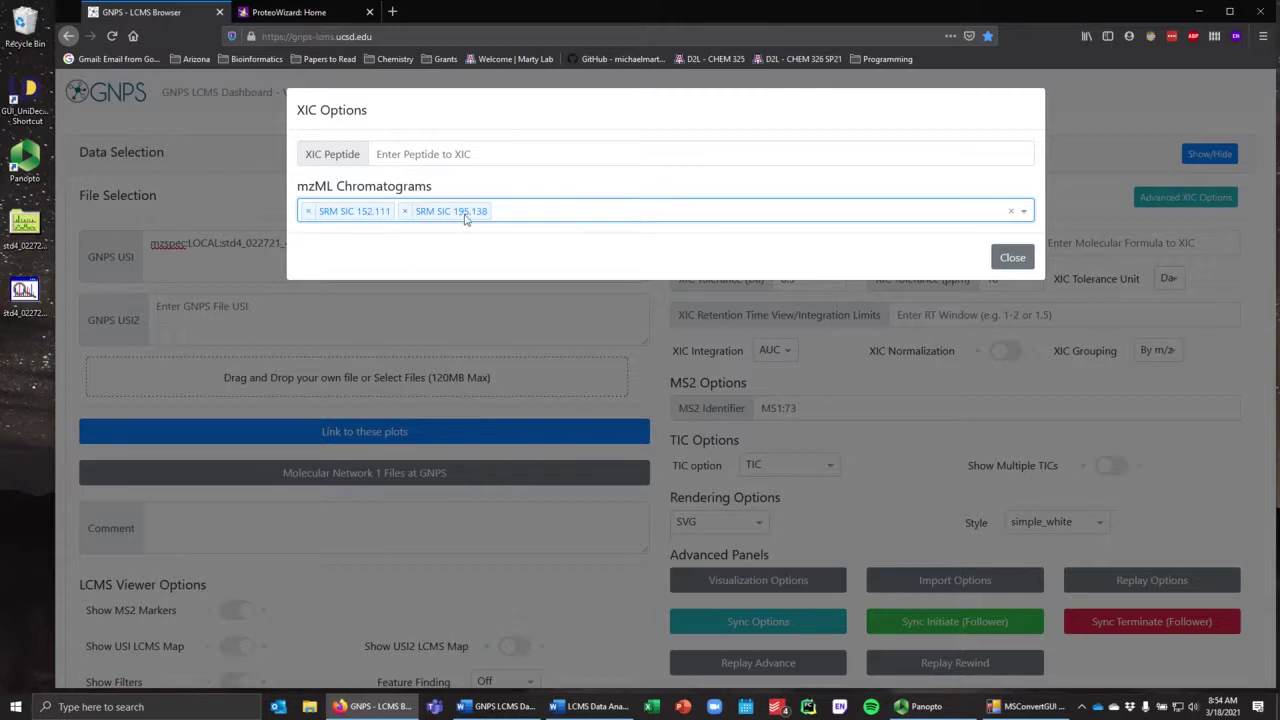
left_click(1012, 258)
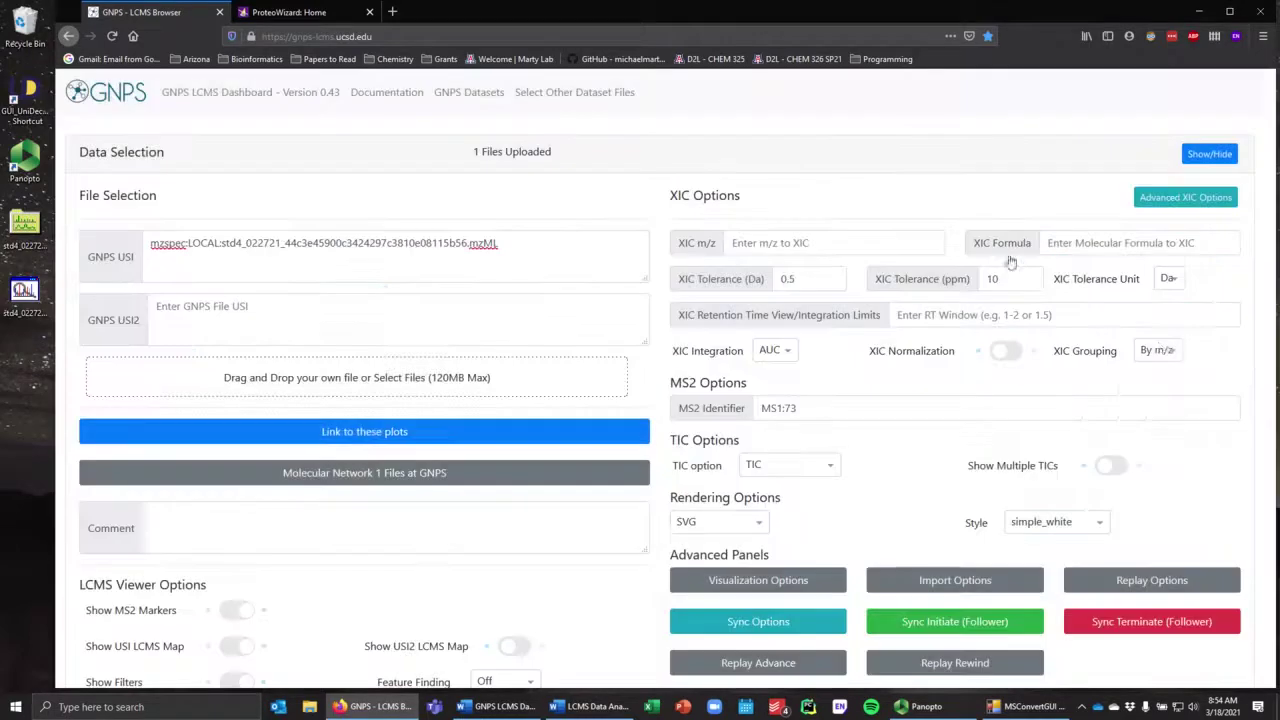
Step: Set the XIC grouping to By File and check the XIC plot and integration results of the two SRM chromatograms
left_click(1176, 352)
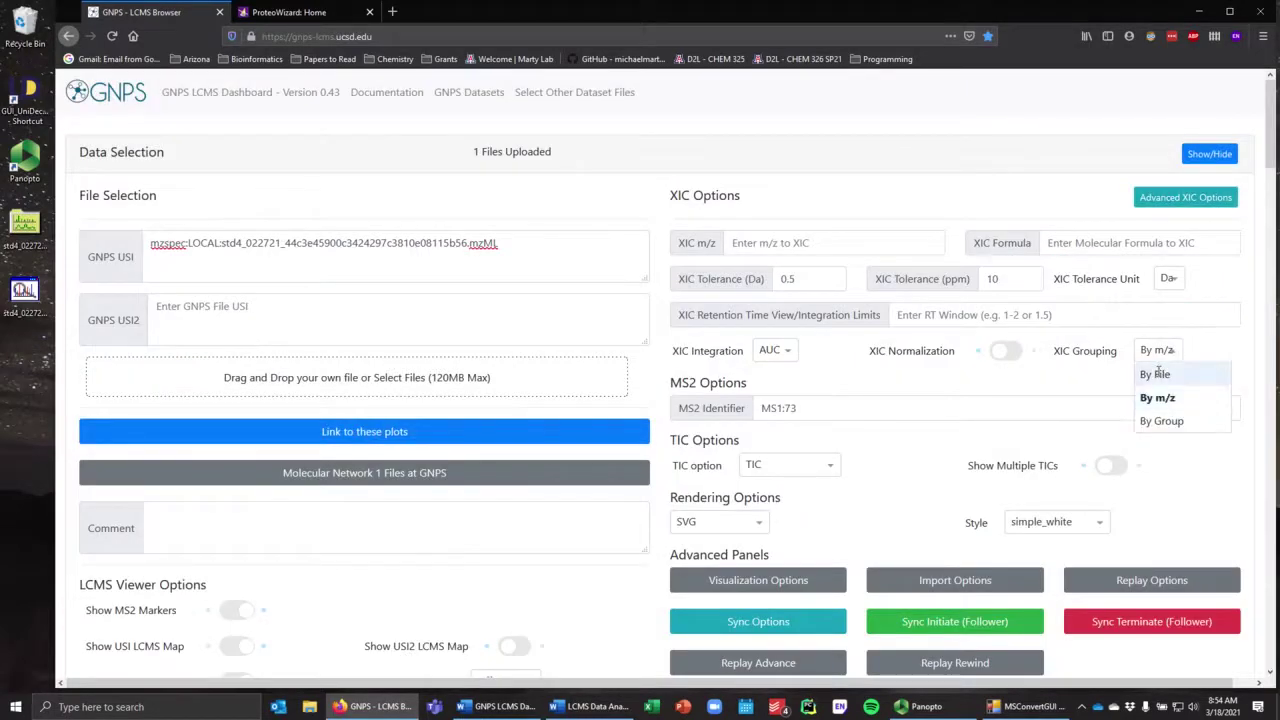
left_click(1155, 374)
scroll(1105, 362, "down", 5)
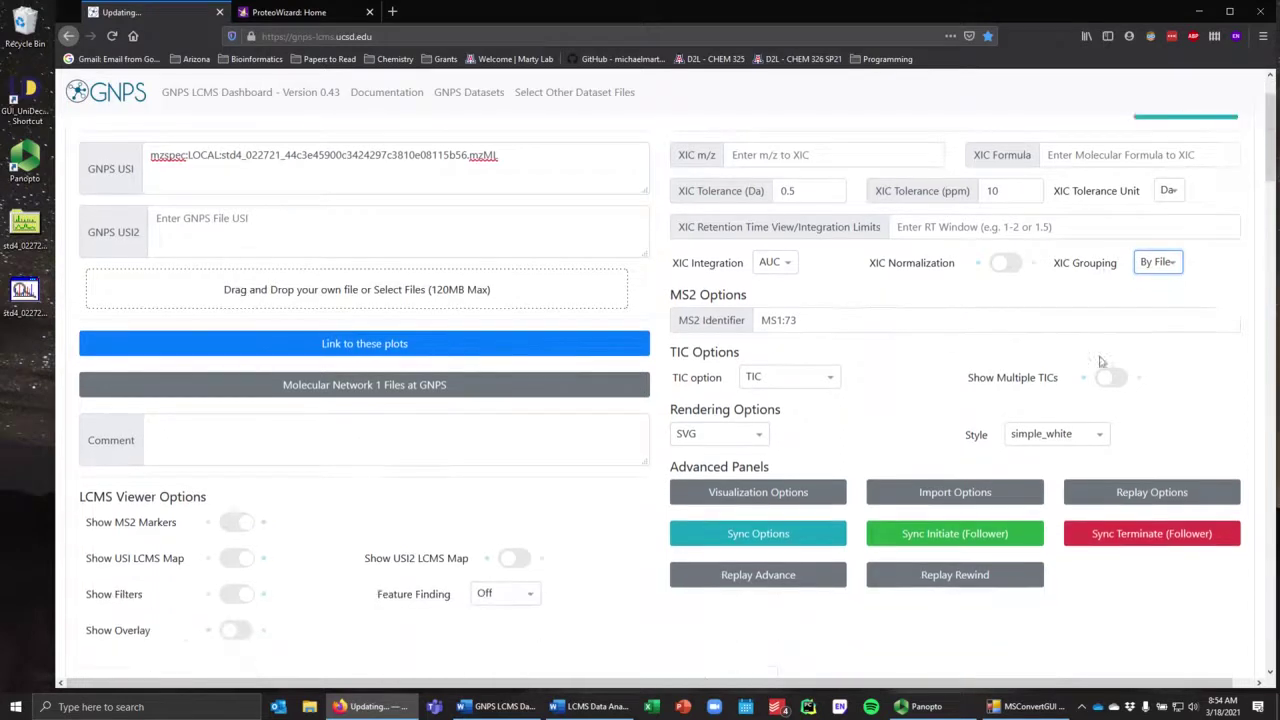
scroll(1098, 362, "down", 3)
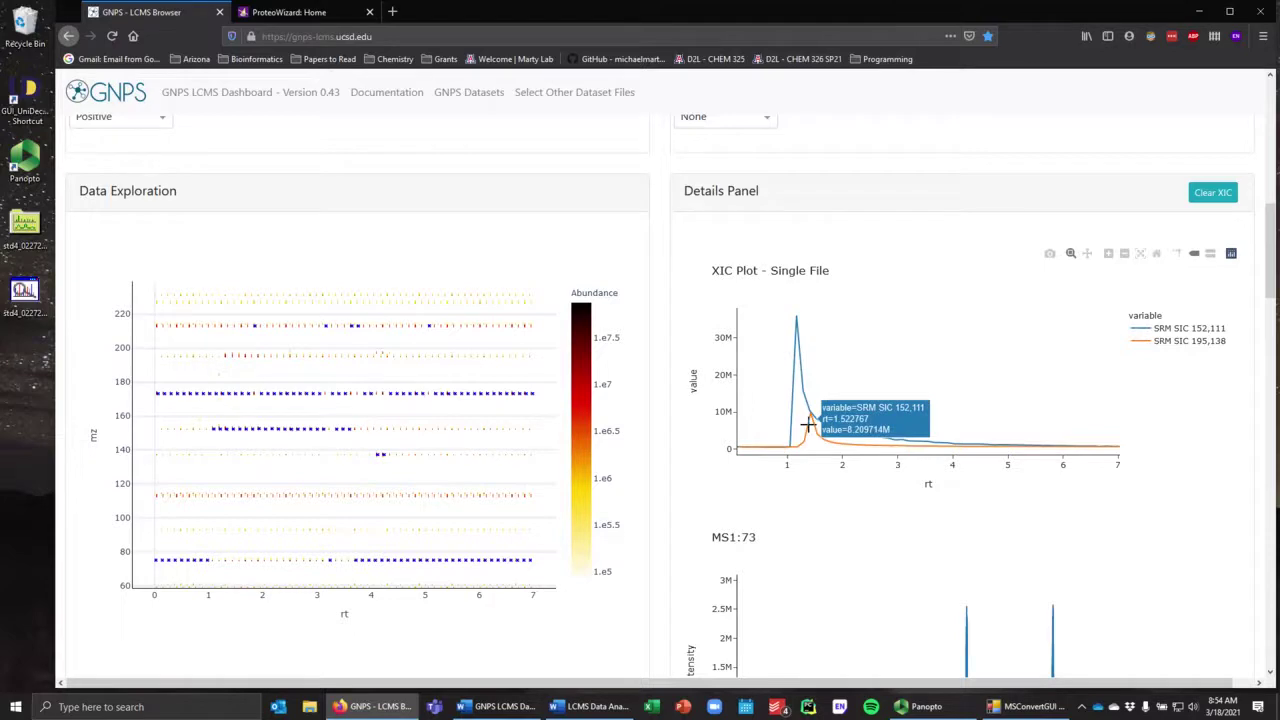
scroll(822, 438, "down", 10)
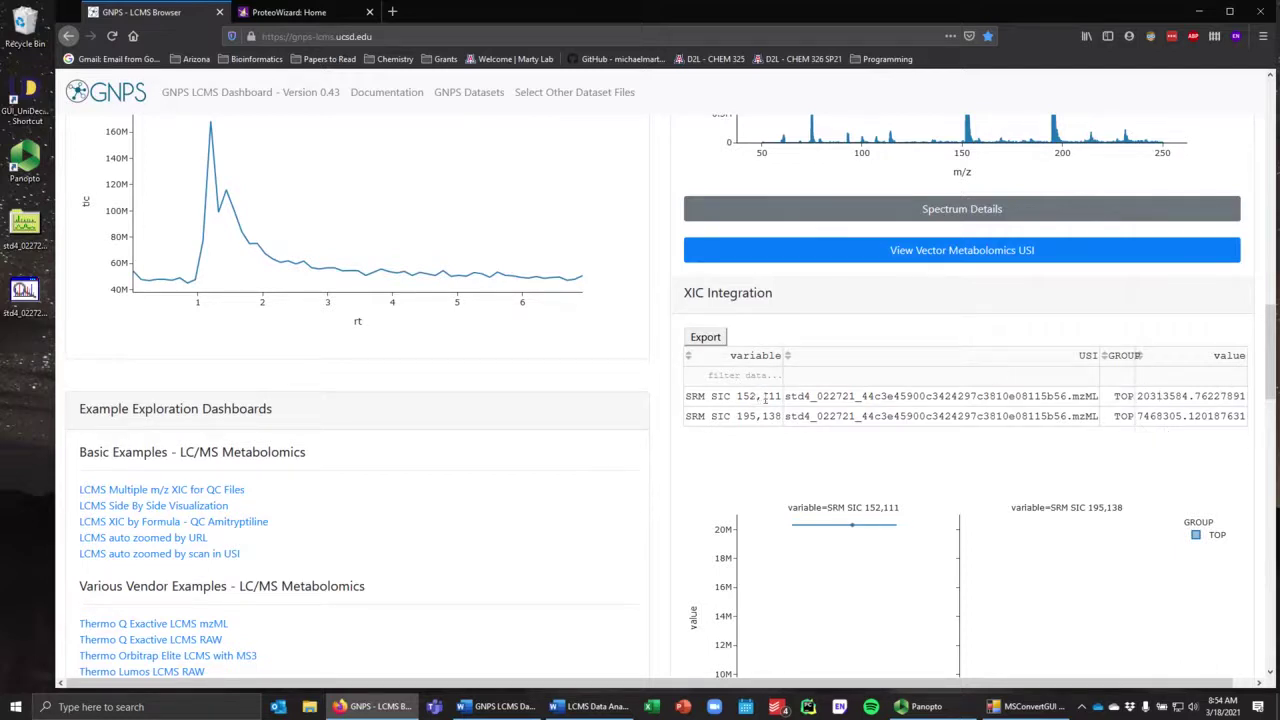
scroll(753, 306, "down", 3)
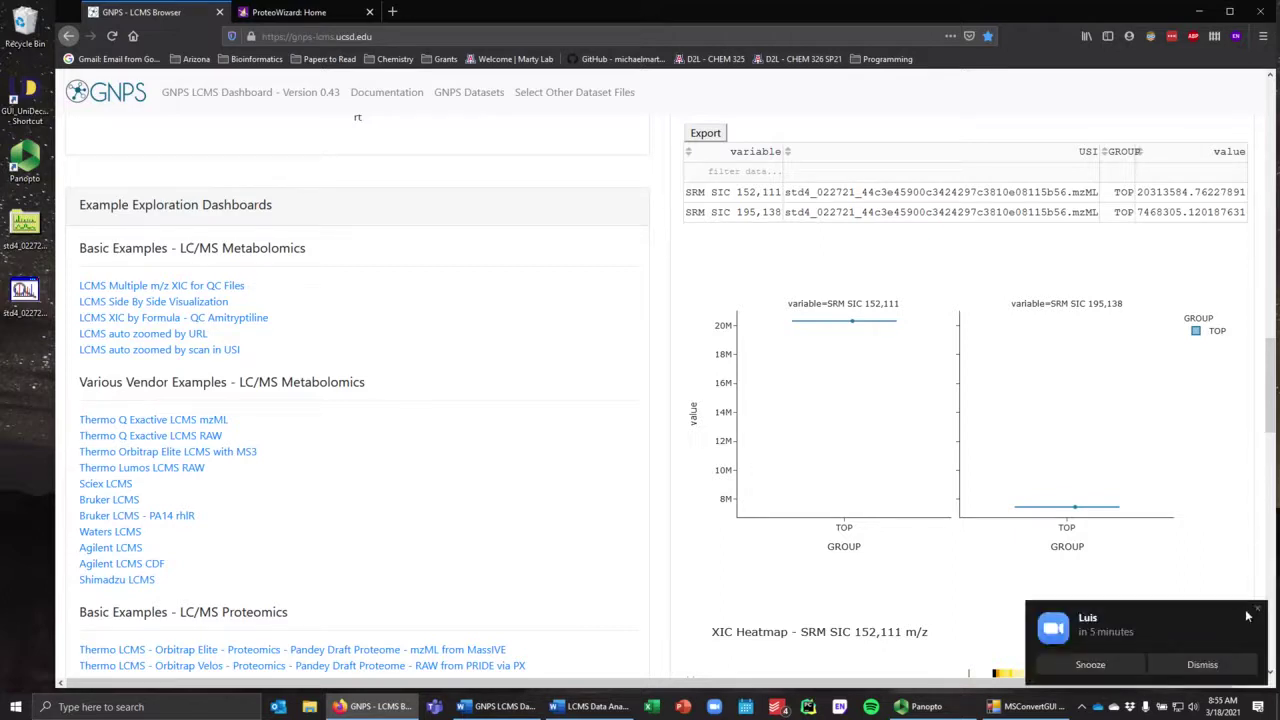
left_click(1258, 609)
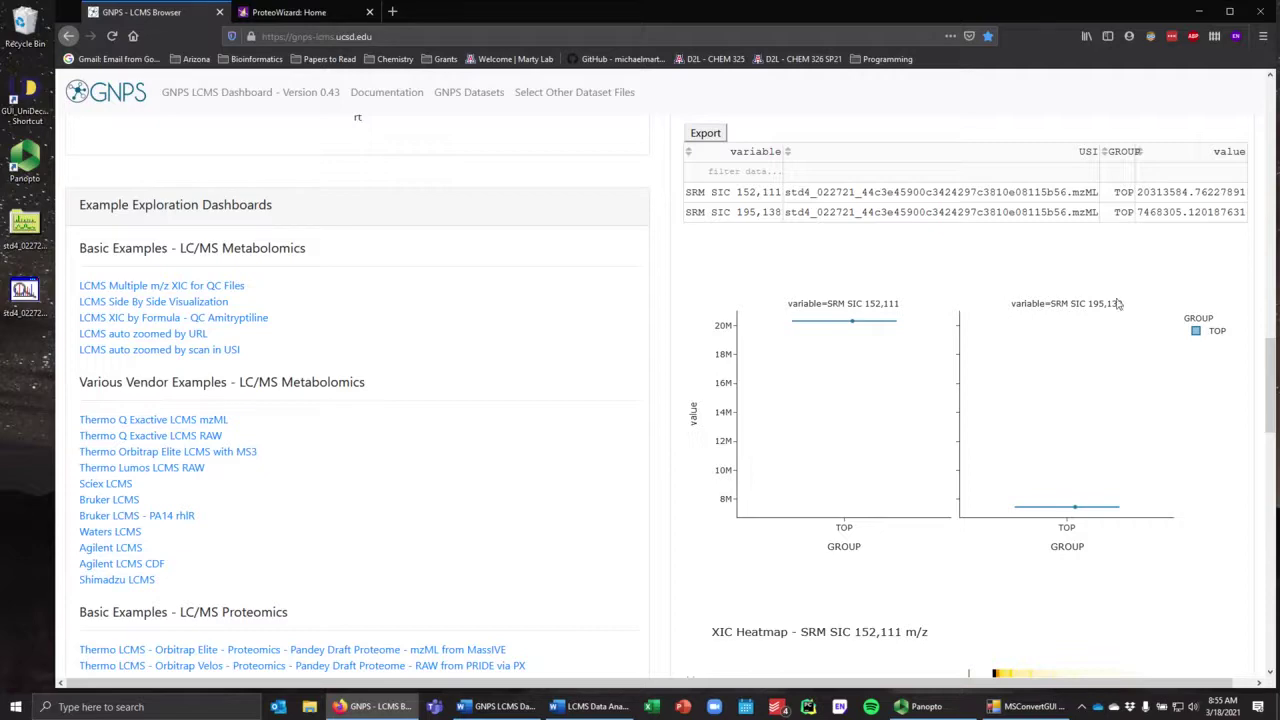
Step: Set the XIC m/z to 152 to overlay it with the two SRM chromatograms, and check the combined XIC plot
scroll(680, 370, "up", 5)
scroll(678, 368, "up", 8)
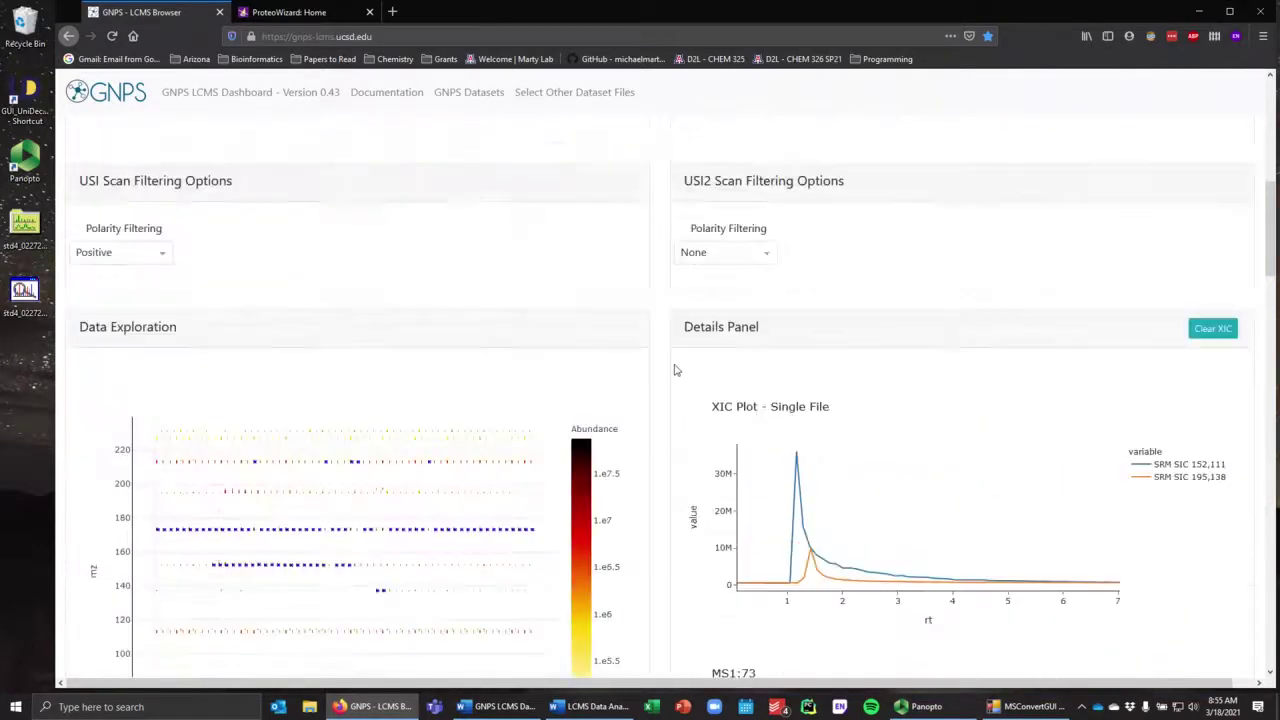
scroll(684, 363, "up", 4)
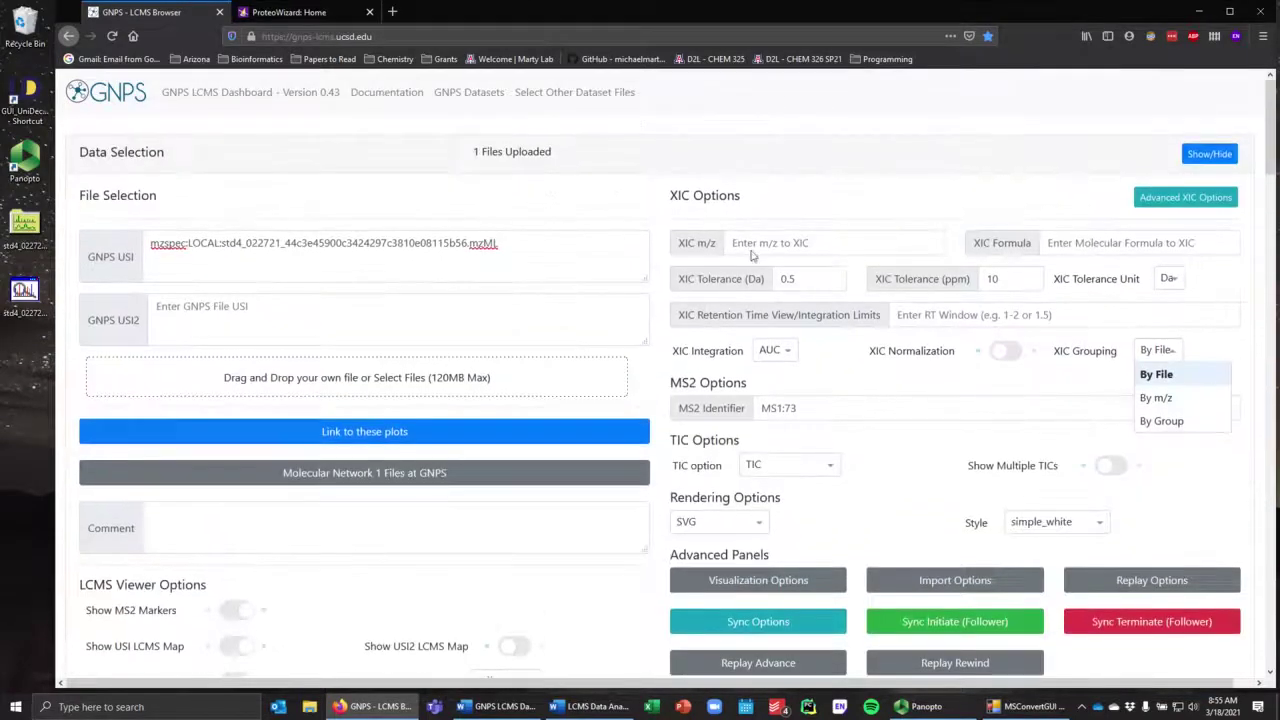
left_click(771, 241)
type("152")
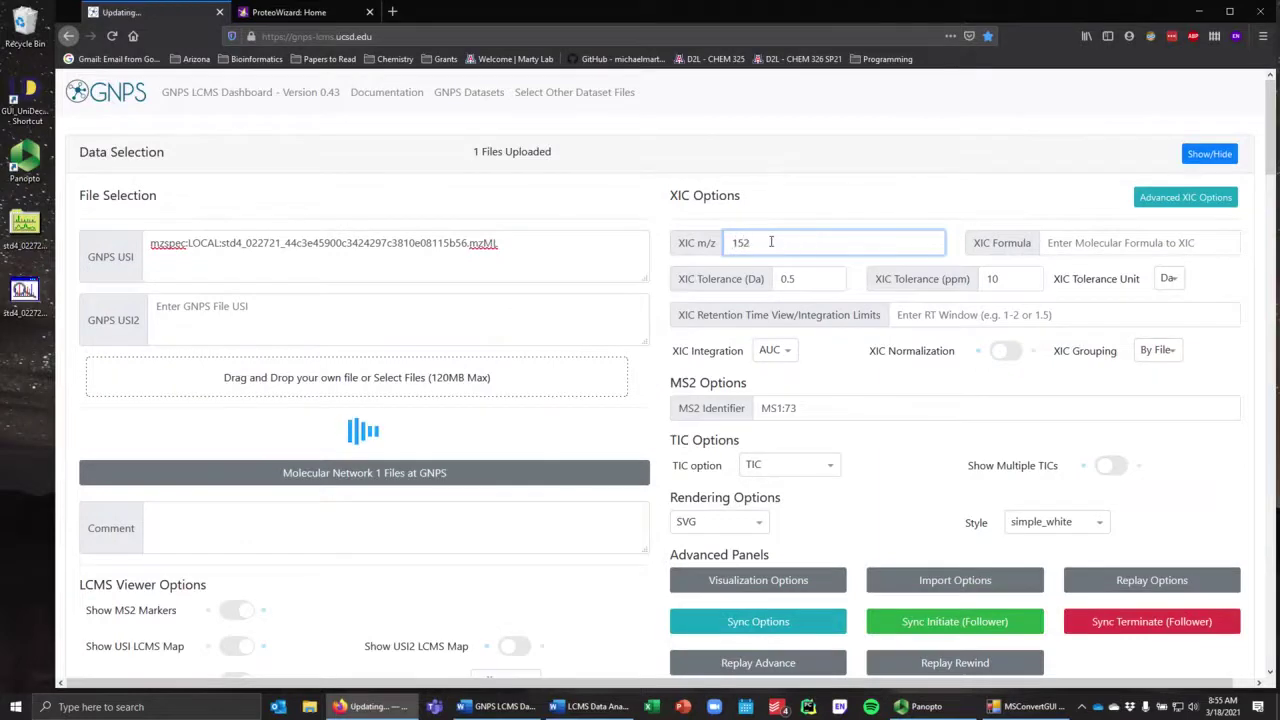
scroll(722, 415, "down", 5)
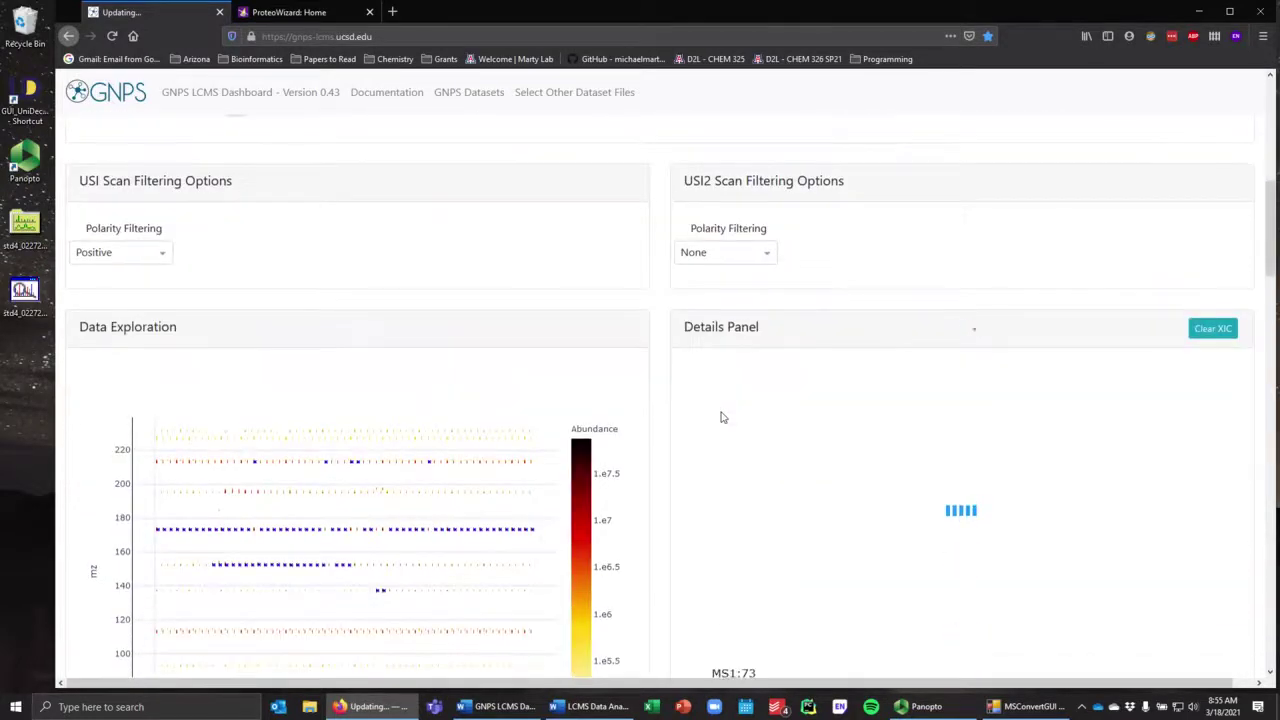
scroll(722, 416, "down", 1)
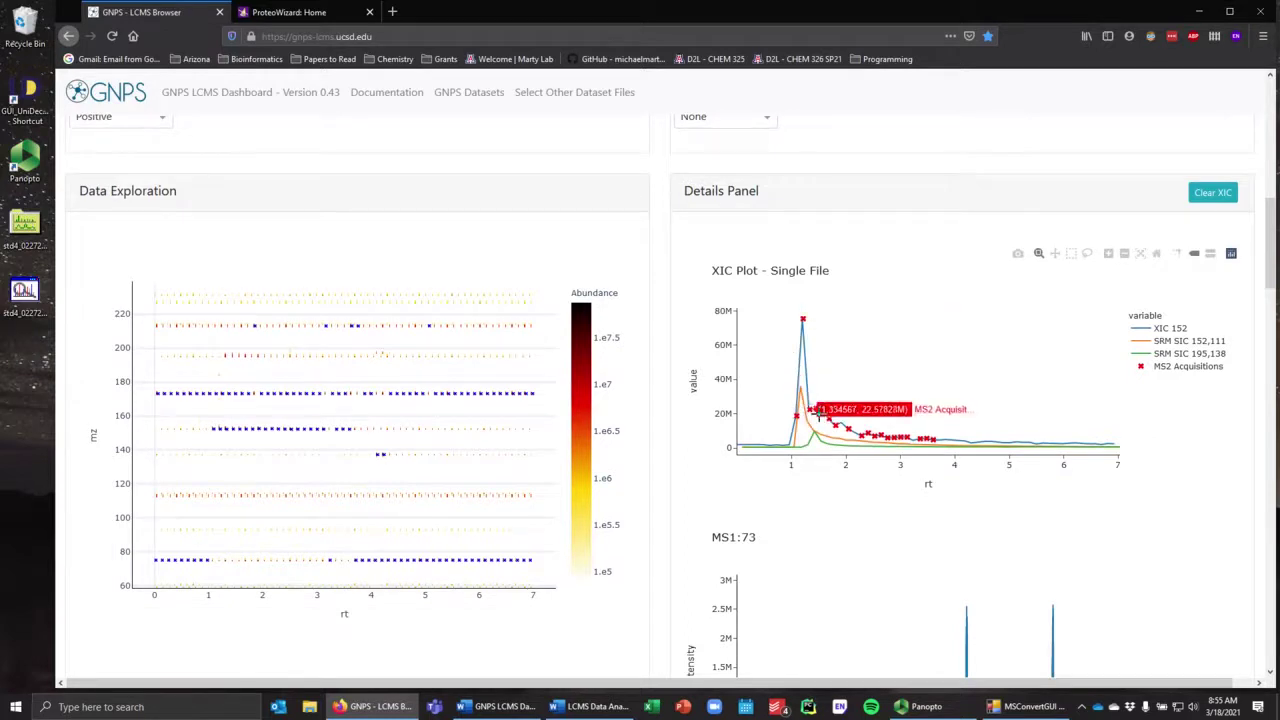
Step: Display the MS2 spectrum of the LCMS map's marker at m/z of about 152 and retention time of about 1.9
scroll(875, 430, "down", 1)
scroll(875, 430, "down", 2)
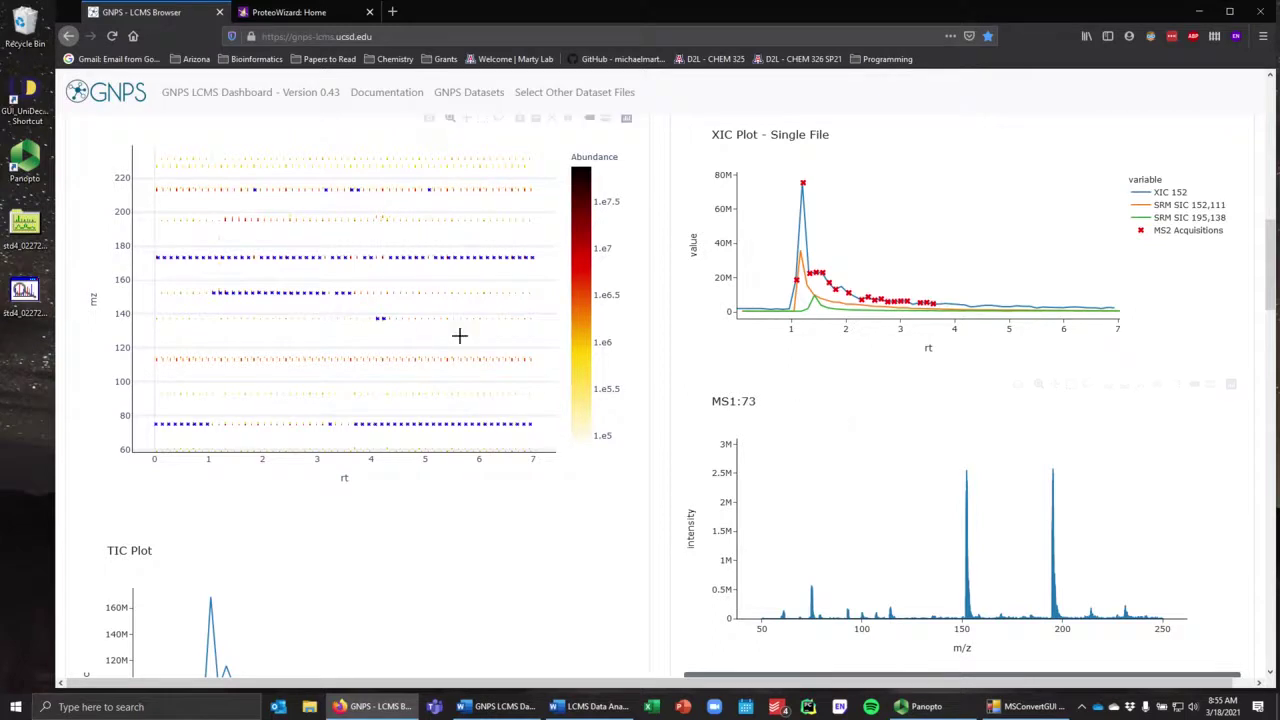
scroll(440, 330, "up", 1)
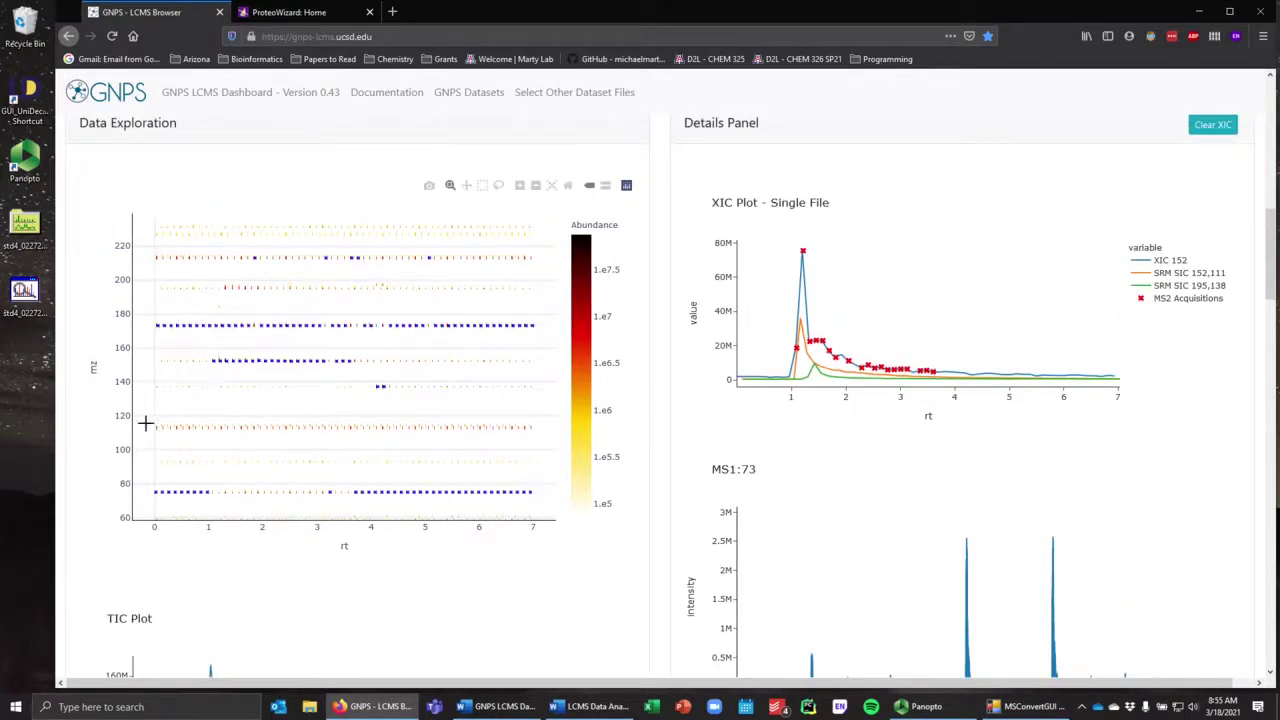
mouse_move(228, 361)
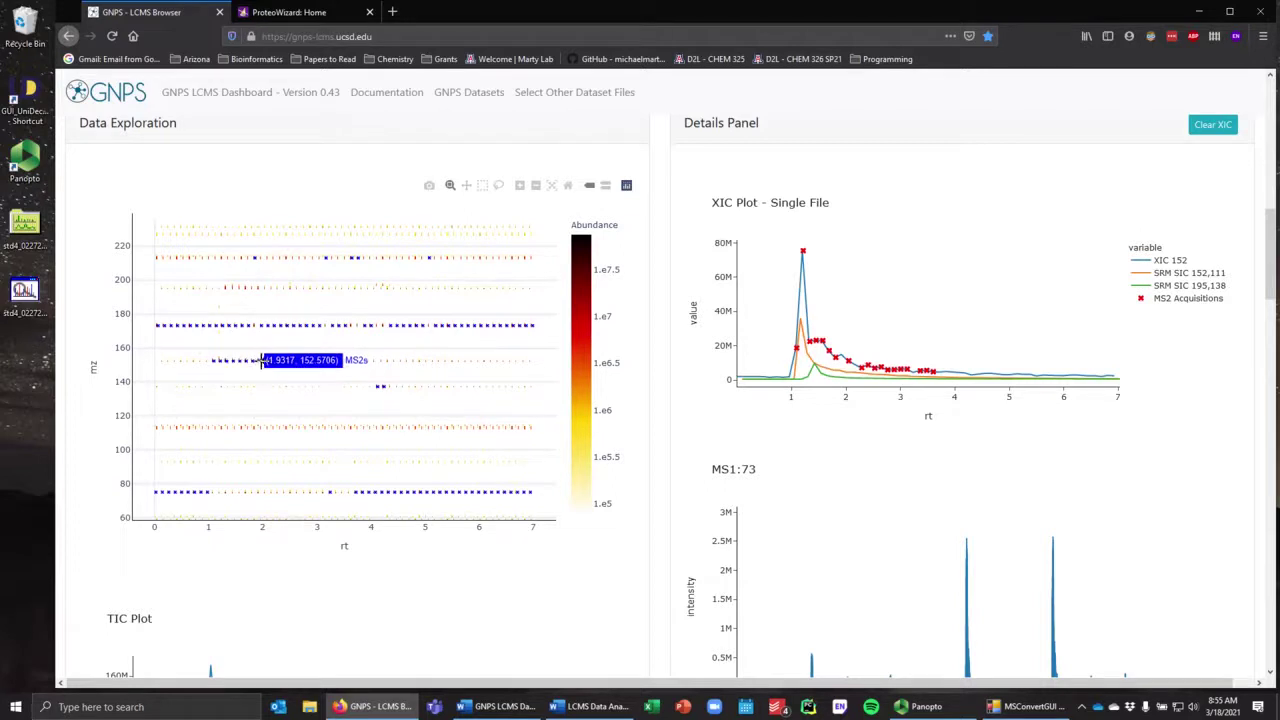
left_click(257, 360)
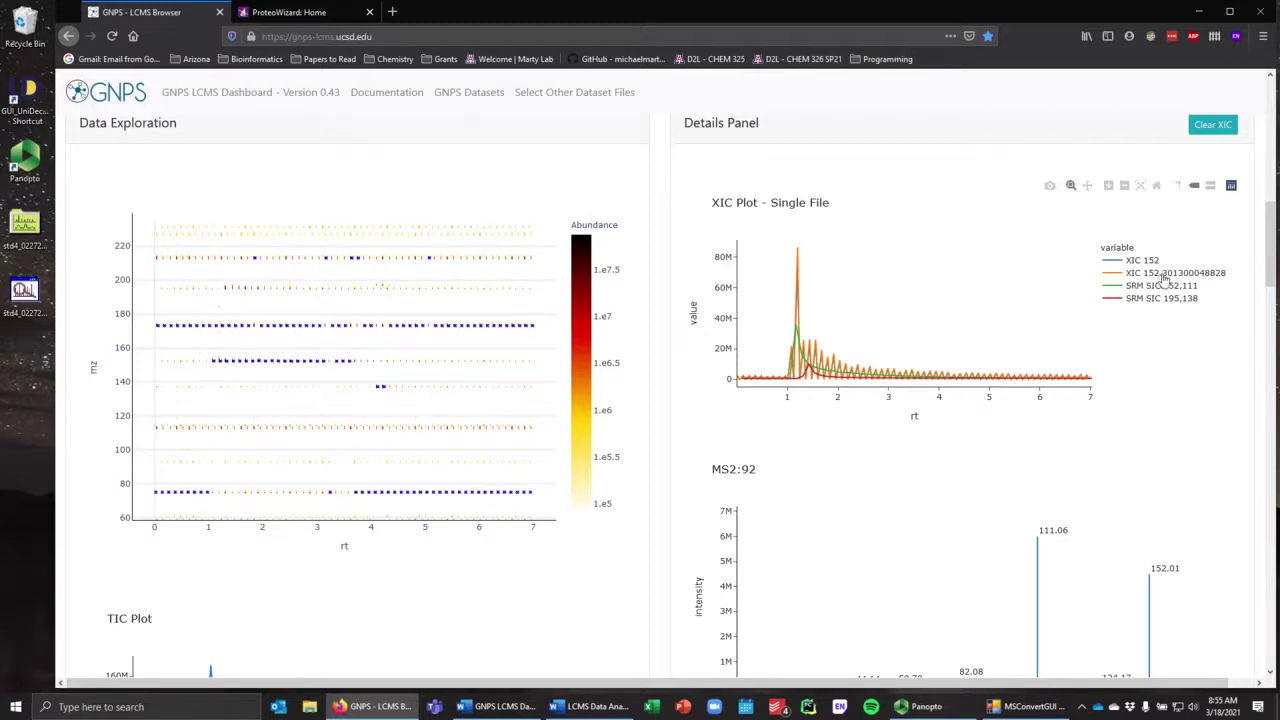
scroll(1130, 320, "down", 2)
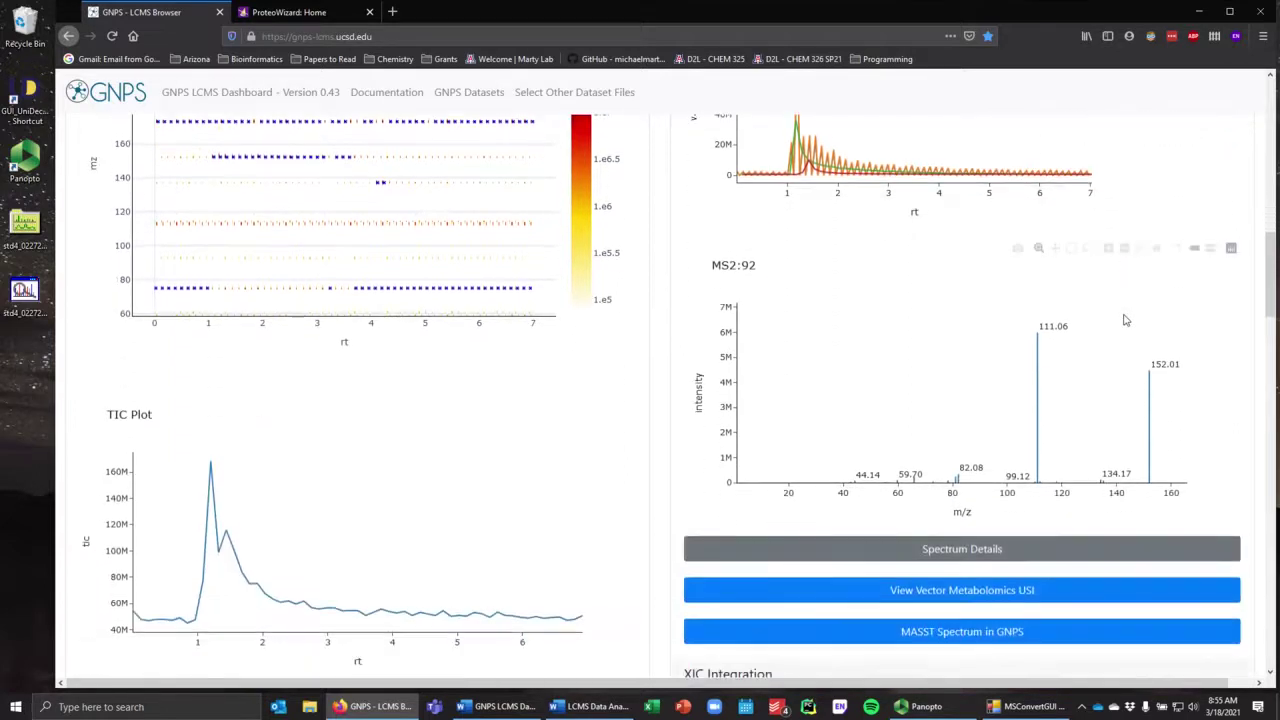
mouse_move(886, 477)
Step: Switch to the GNPS LCMS document in Word
key("alt+Tab")
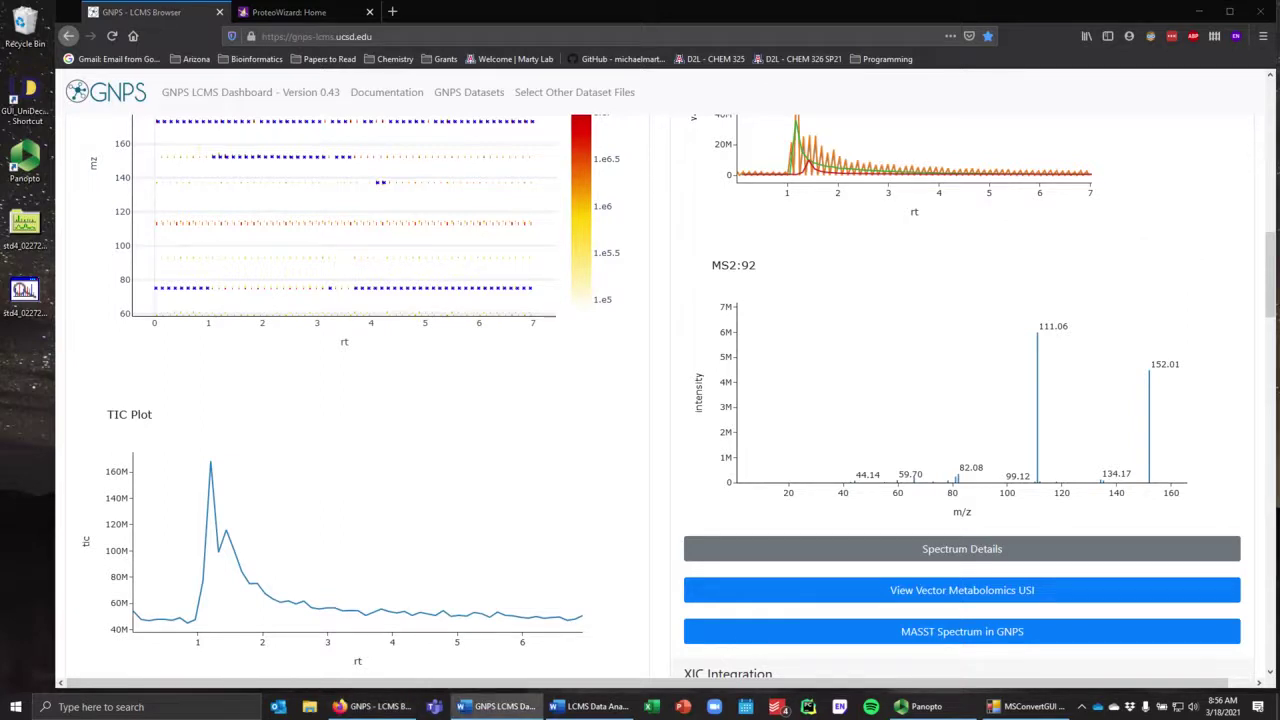